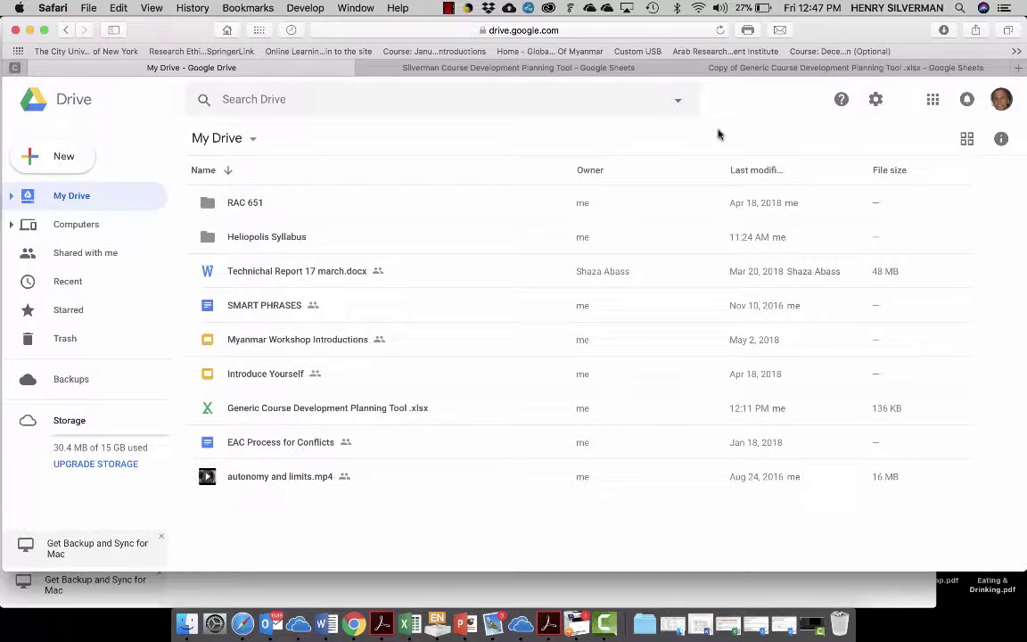
- In a new Safari tab, search for 'google drive' and go to My Drive
{"action": "left_click", "coordinate": [1019, 70]}
{"action": "left_click", "coordinate": [1019, 70]}
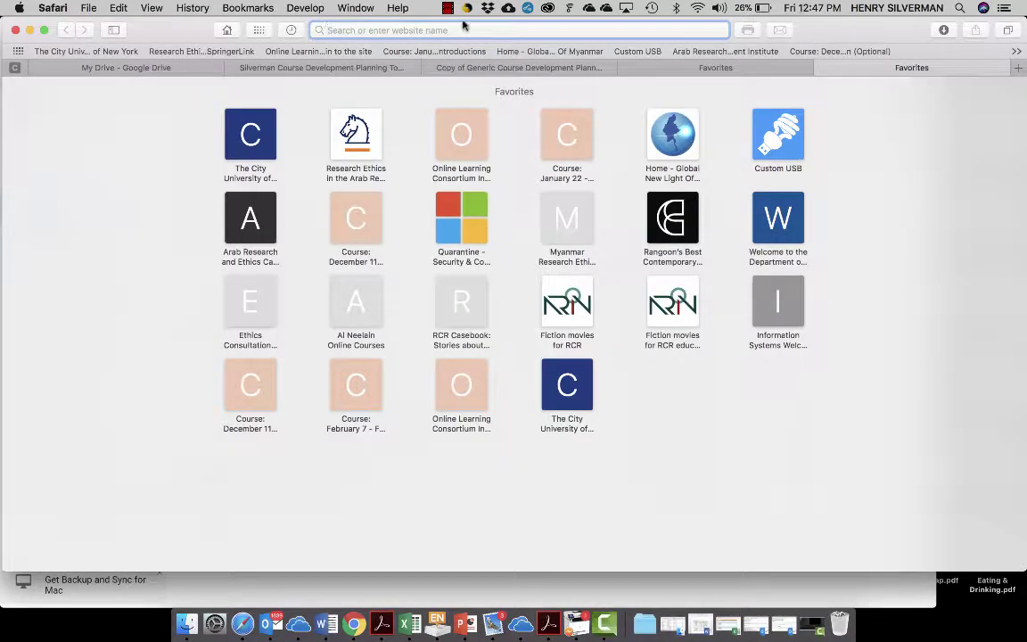
{"action": "type", "text": "goog"}
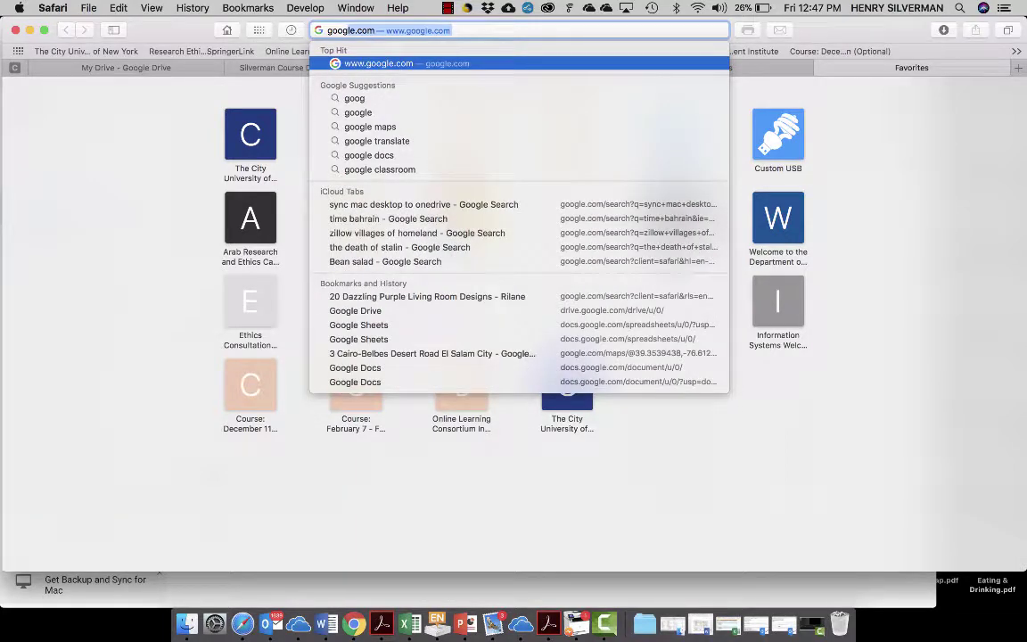
{"action": "type", "text": "le drive"}
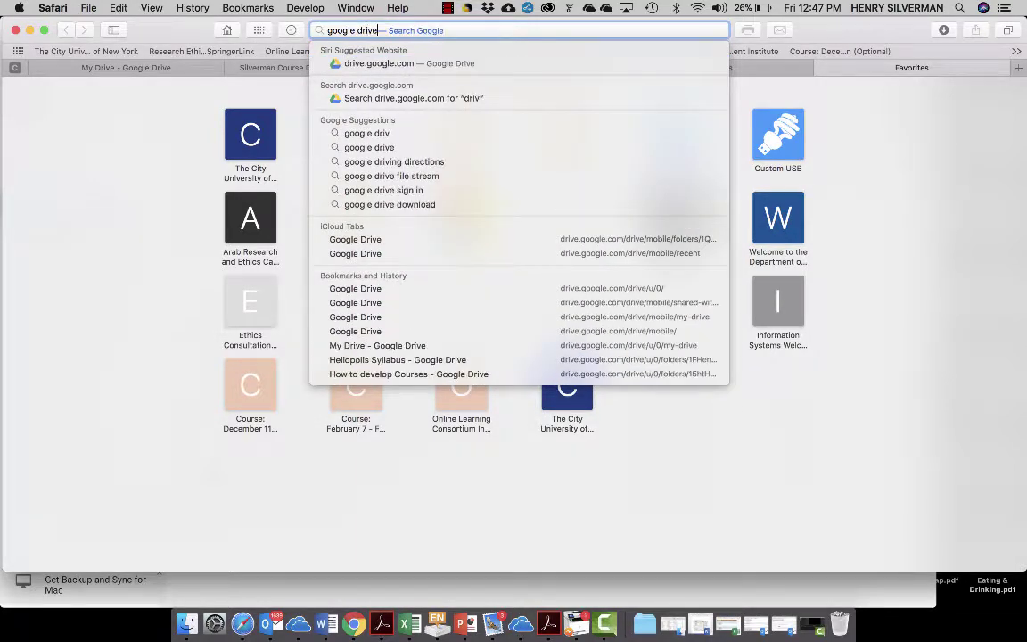
{"action": "key", "text": "Escape"}
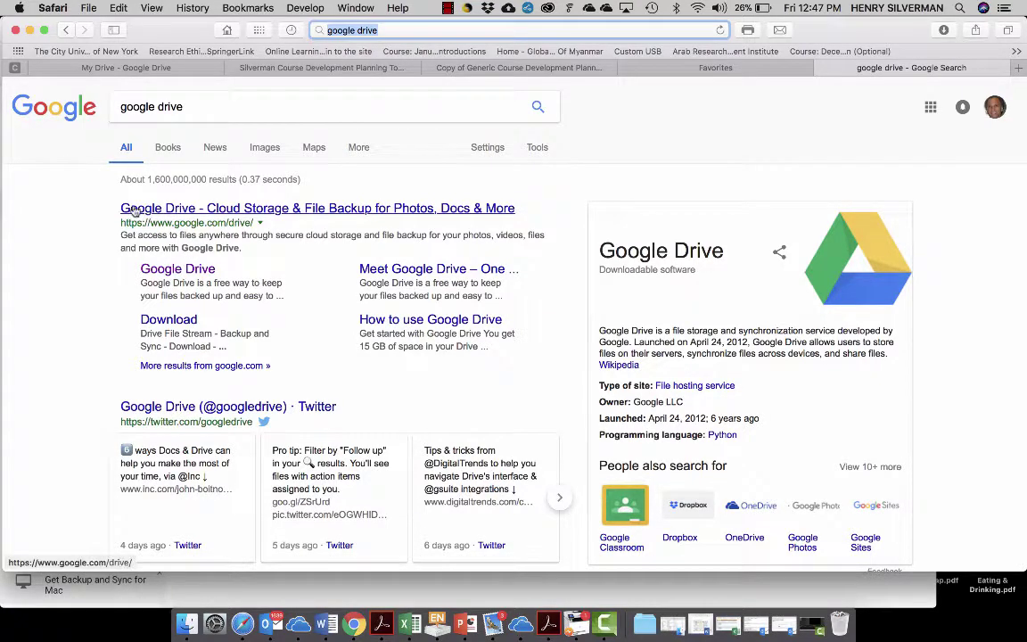
{"action": "left_click", "coordinate": [181, 269]}
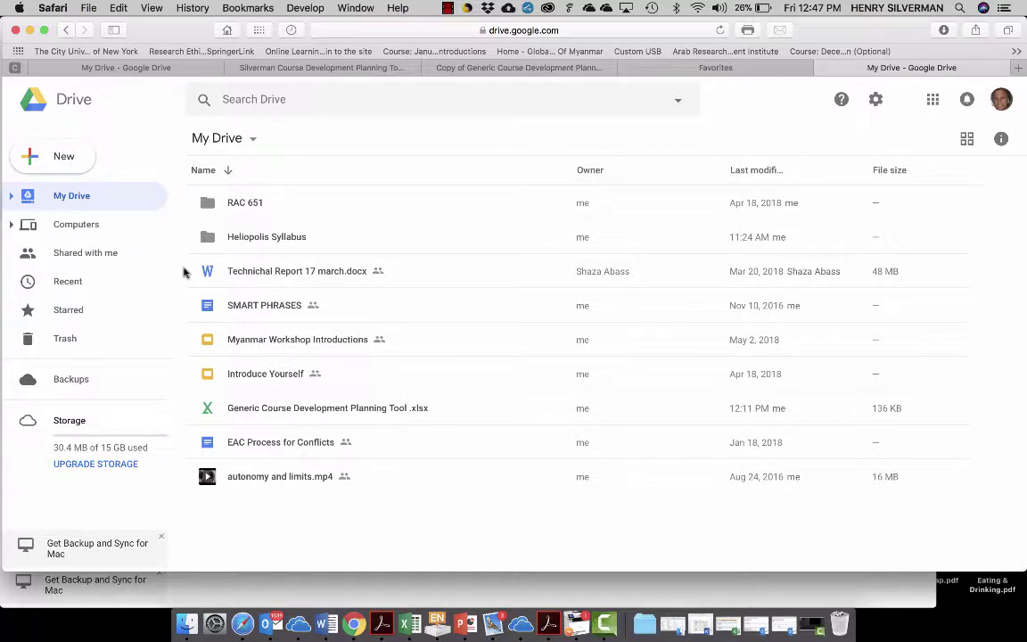
- Open the Outlook invitation for Copy of Generic Course Development Planning Tool in Google Sheets
{"action": "left_click", "coordinate": [269, 624]}
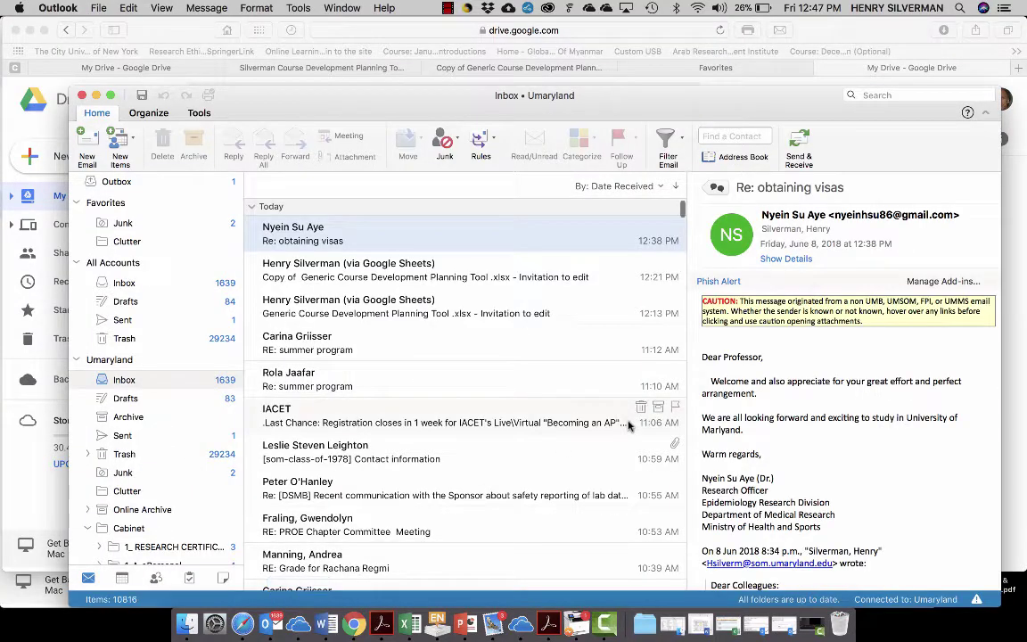
{"action": "left_click", "coordinate": [314, 271]}
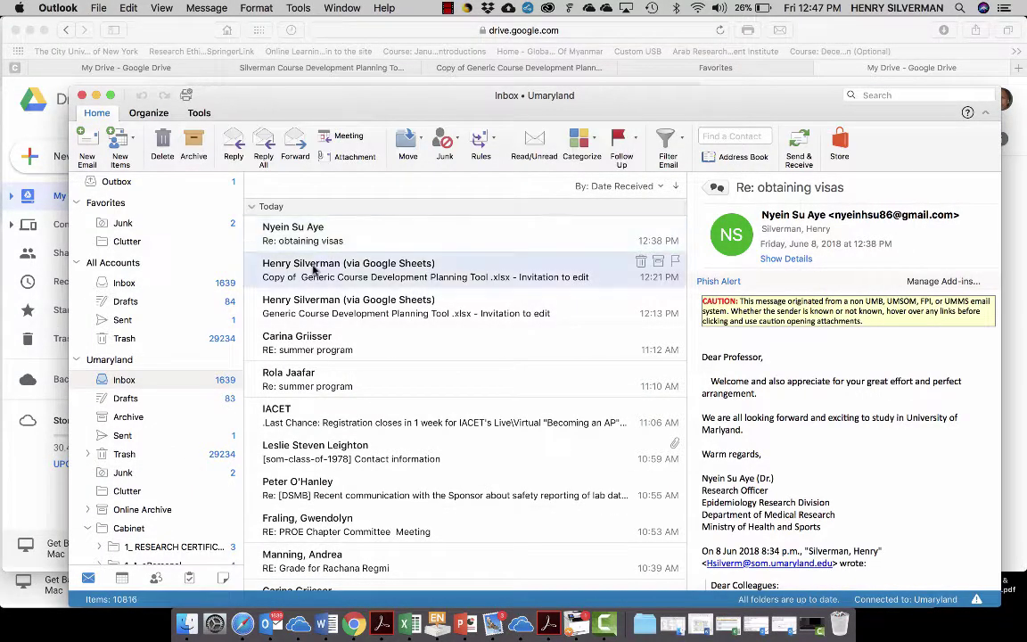
{"action": "double_click", "coordinate": [314, 270]}
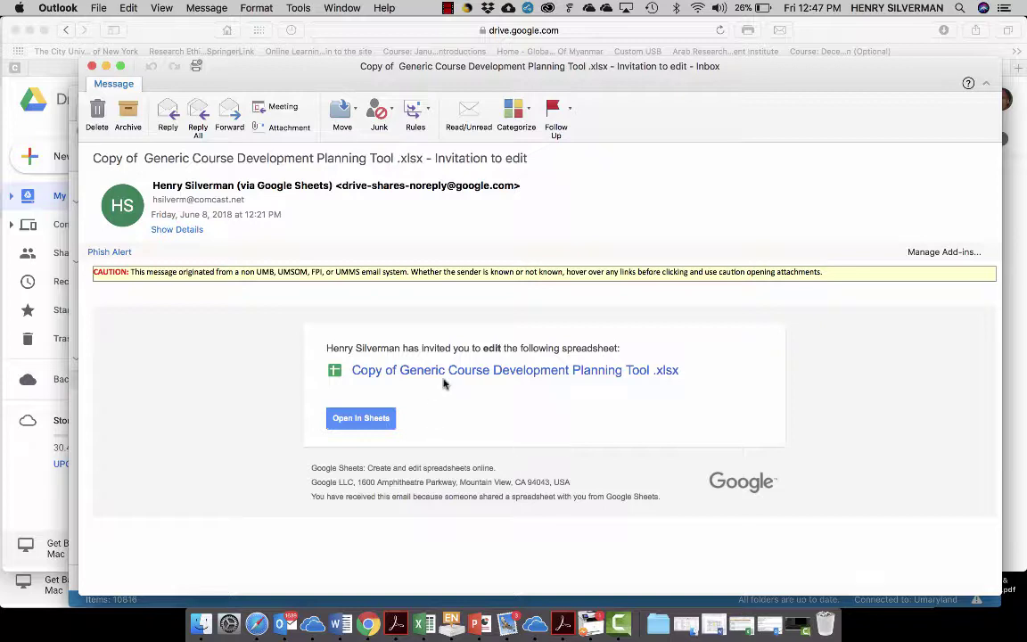
{"action": "left_click", "coordinate": [371, 419]}
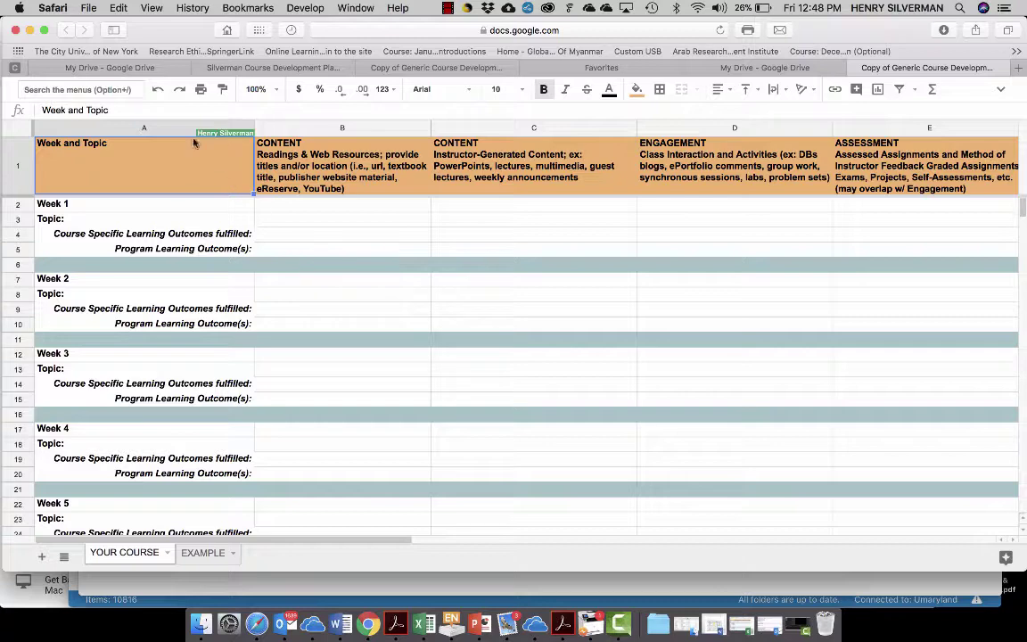
- Switch back to the My Drive - Google Drive tab
{"action": "left_click", "coordinate": [111, 68]}
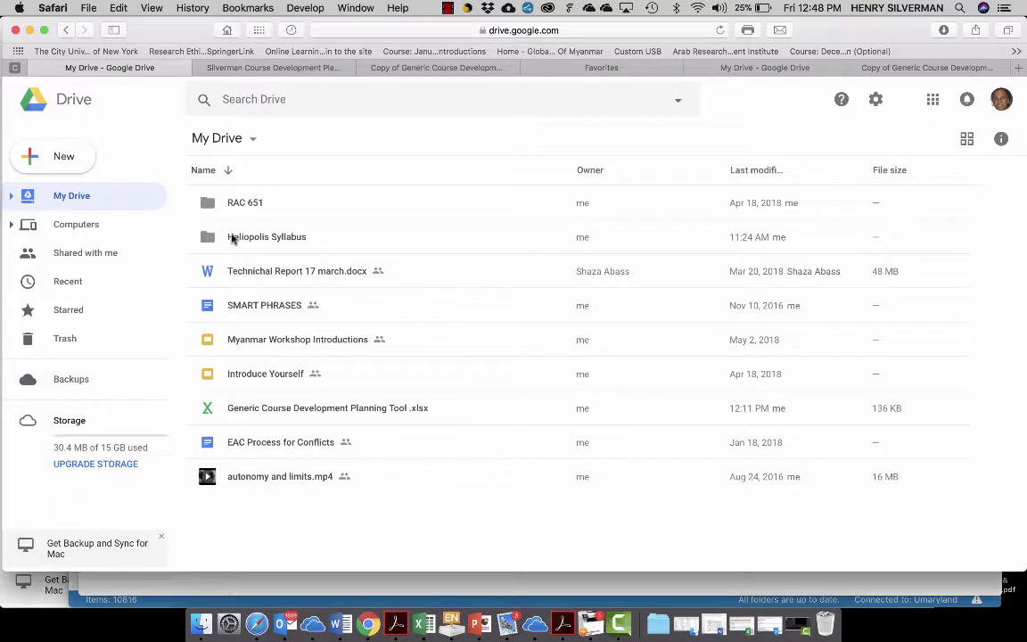
- Inside Heliopolis Syllabus, create a new folder named 'Research Methods Course'
{"action": "left_click", "coordinate": [232, 238]}
{"action": "double_click", "coordinate": [231, 238]}
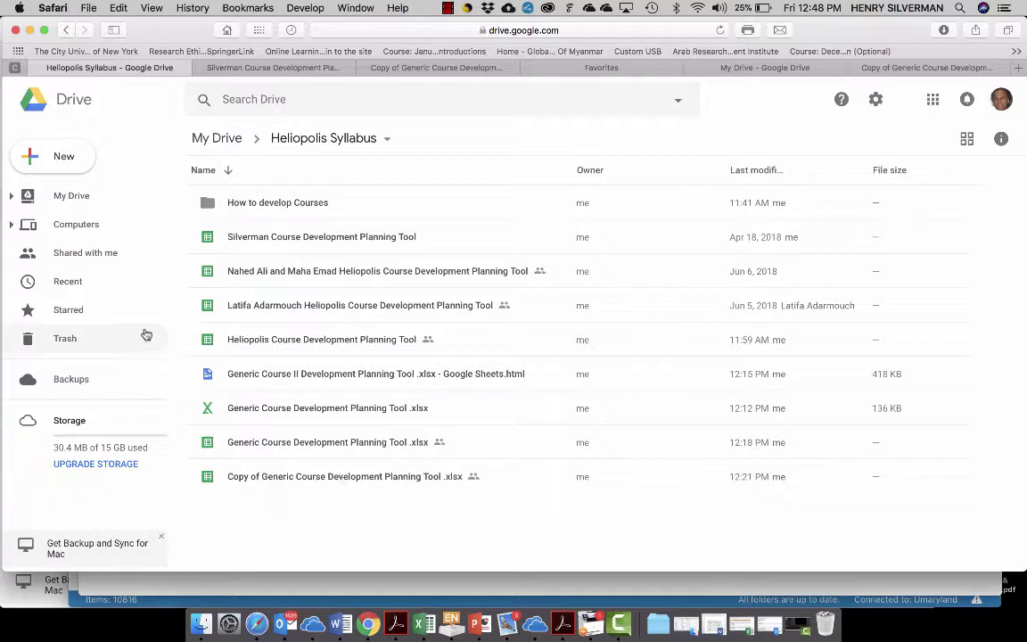
{"action": "left_click", "coordinate": [62, 154]}
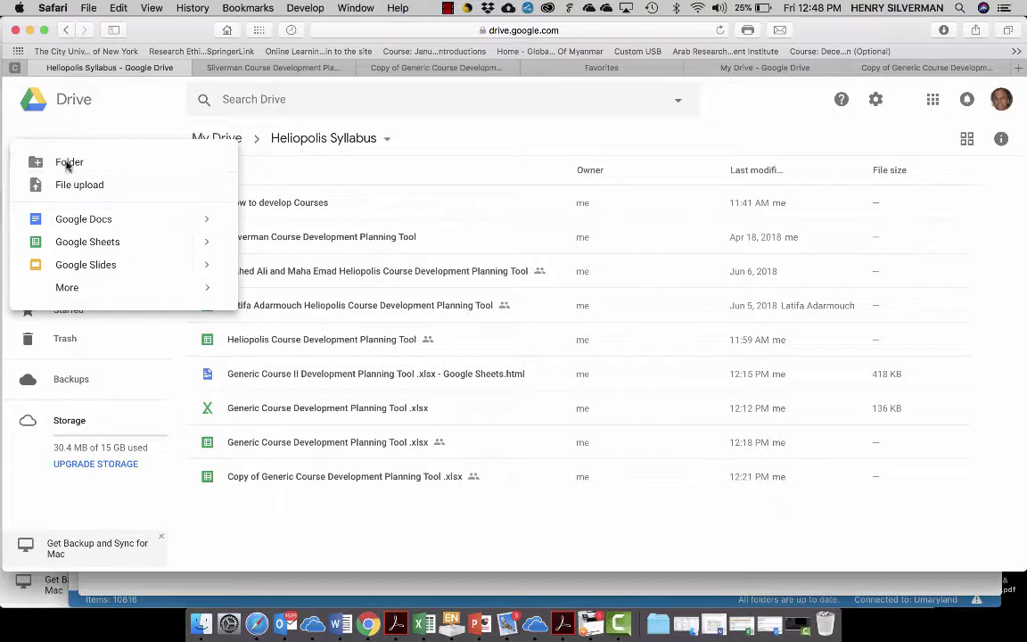
{"action": "left_click", "coordinate": [66, 162]}
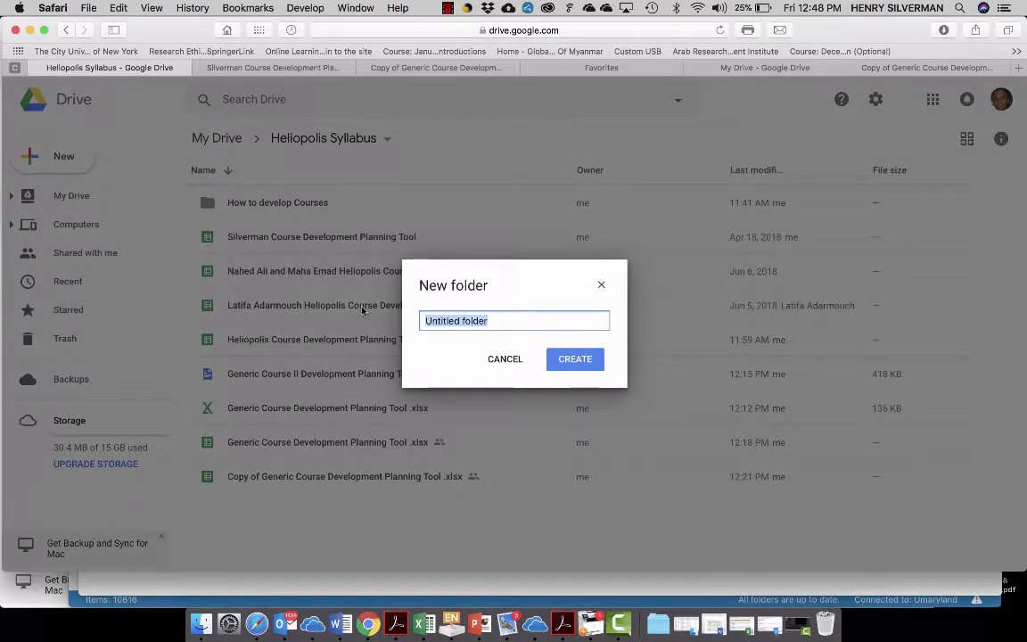
{"action": "type", "text": "Res"}
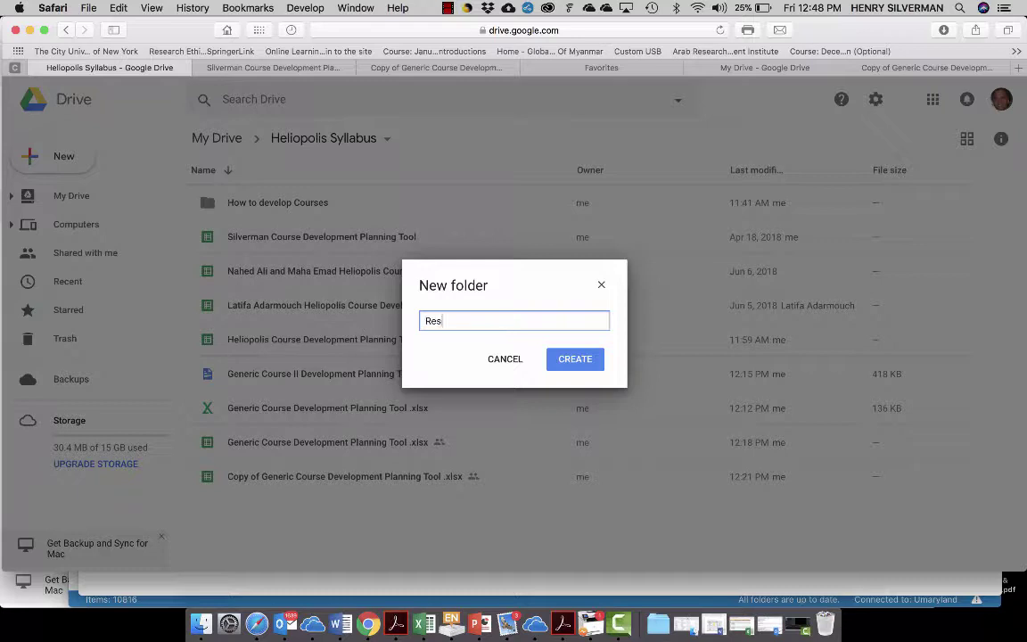
{"action": "type", "text": "earch Methods Course"}
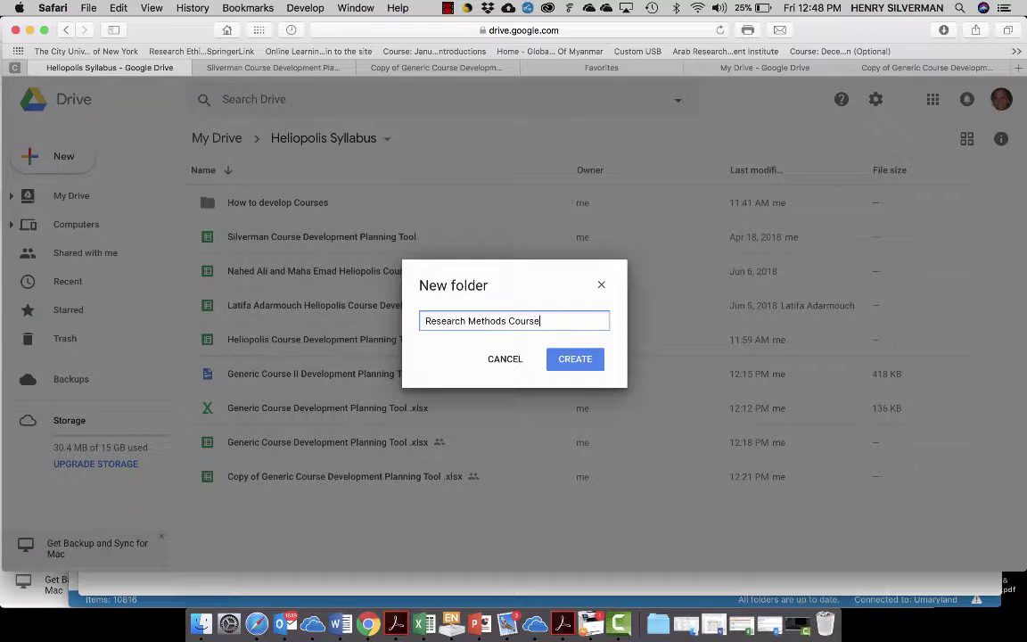
{"action": "left_click", "coordinate": [565, 361]}
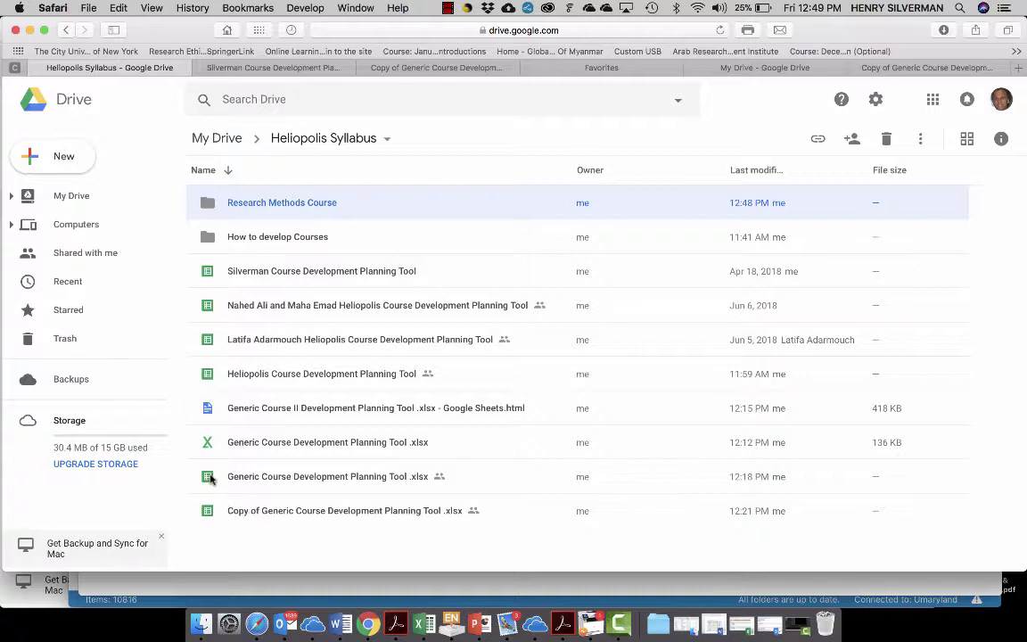
- Move the Generic Course Development Planning Tool .xlsx into Research Methods Course and open it
{"action": "left_click_drag", "start_coordinate": [209, 479], "coordinate": [213, 205]}
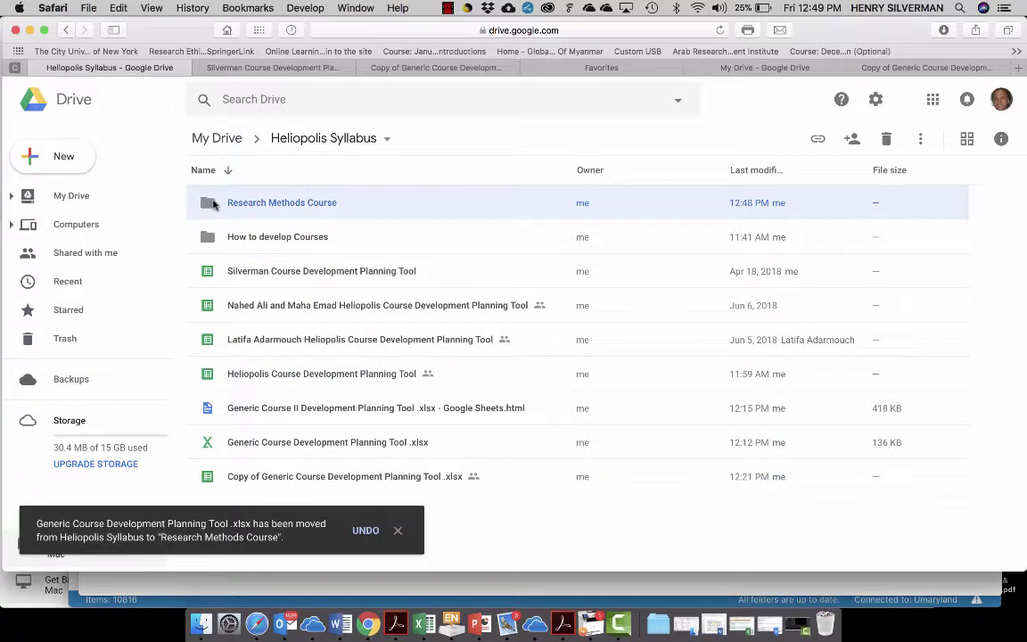
{"action": "left_click", "coordinate": [398, 530]}
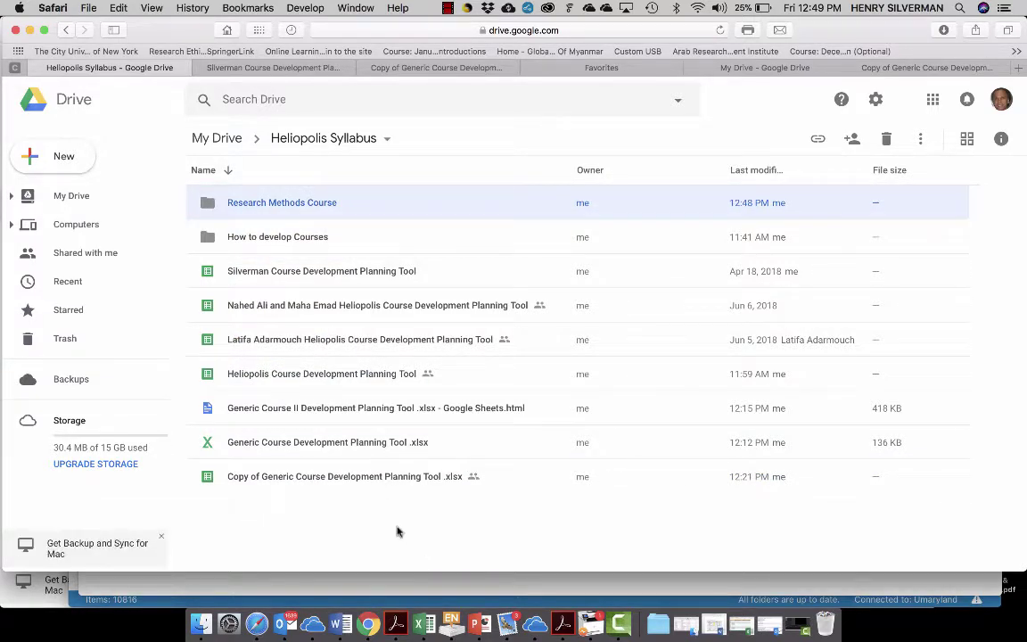
{"action": "double_click", "coordinate": [282, 203]}
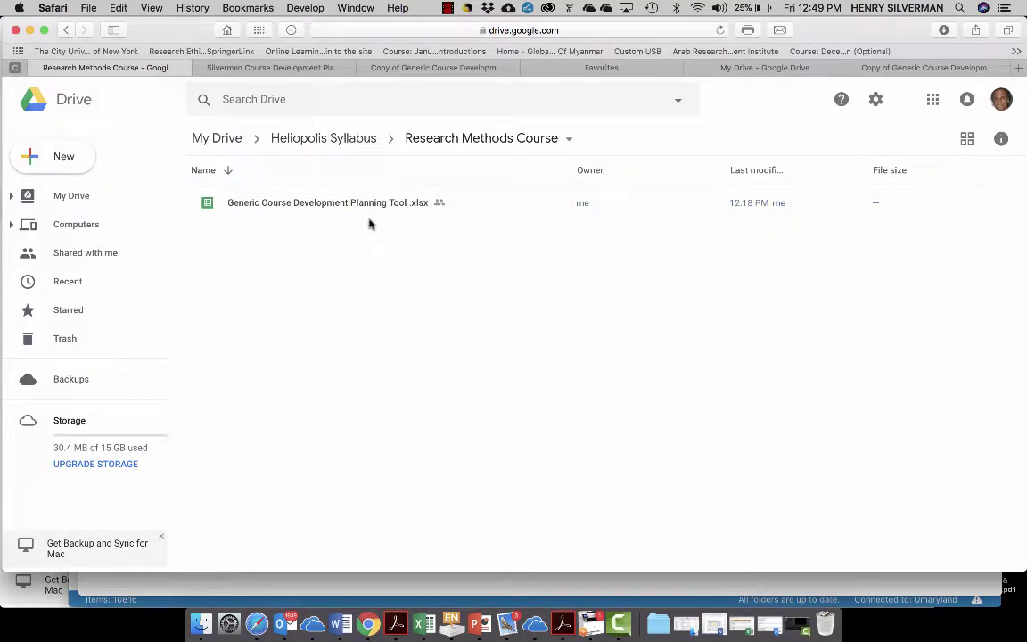
{"action": "double_click", "coordinate": [319, 205]}
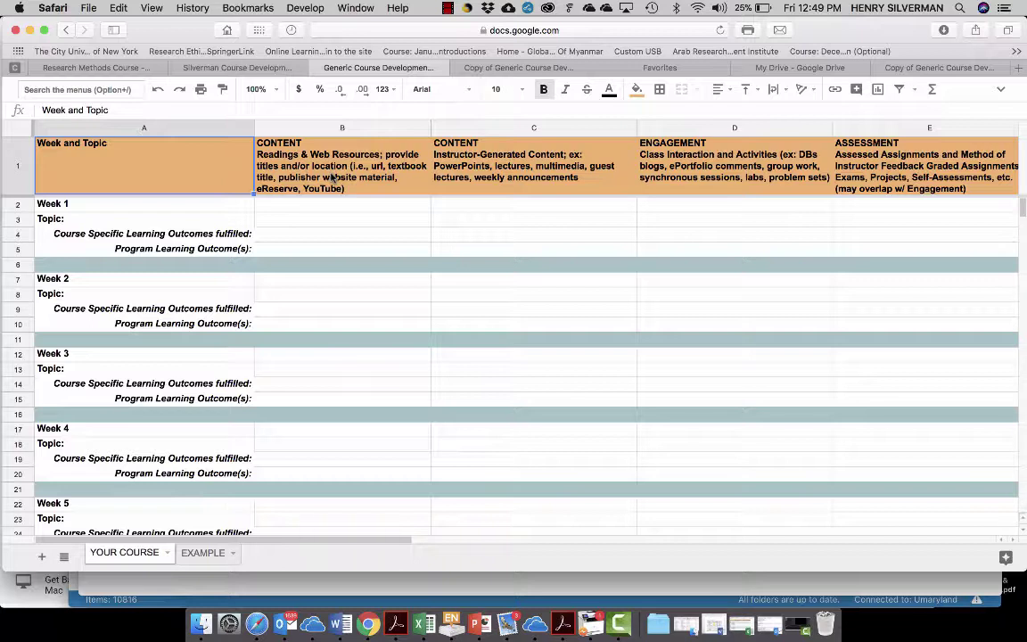
- Enter 'How to develop course' in Week 1 Topic cell B3, then return to the Drive folder
{"action": "left_click", "coordinate": [460, 143]}
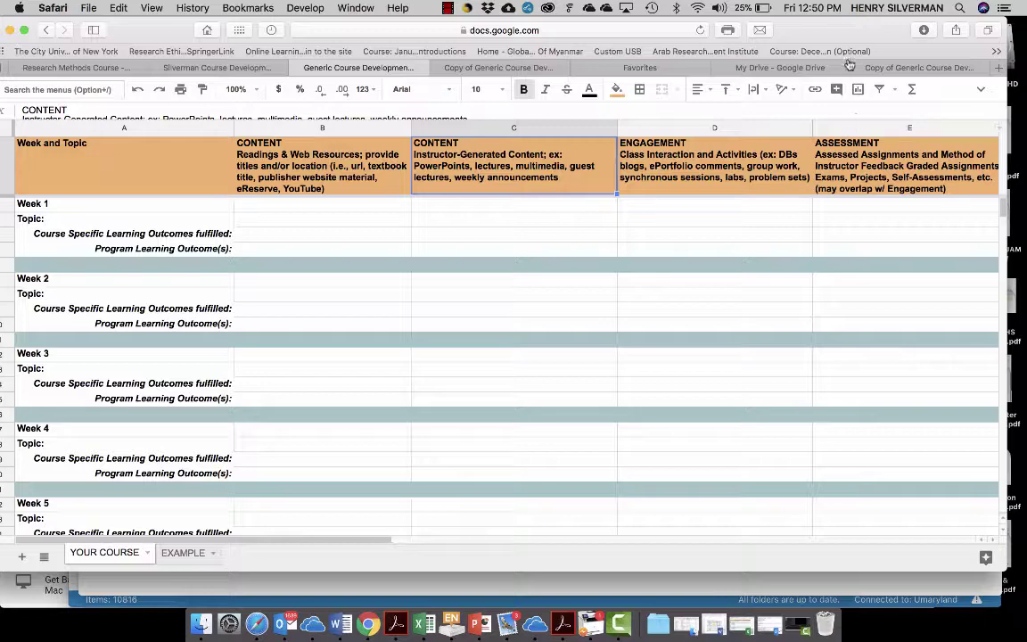
{"action": "left_click_drag", "start_coordinate": [843, 34], "coordinate": [843, 34]}
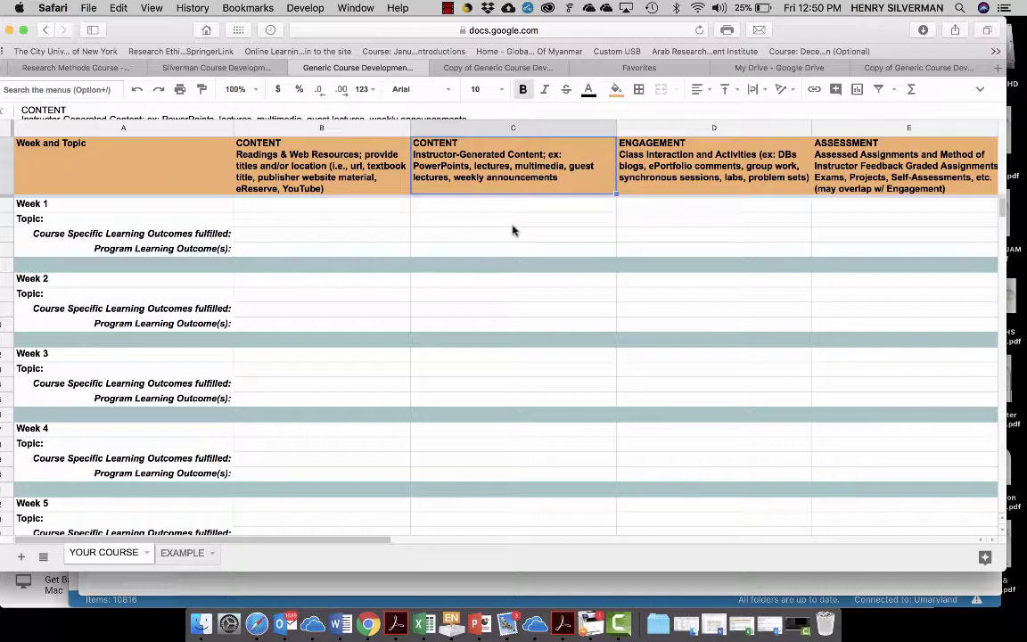
{"action": "left_click", "coordinate": [288, 221]}
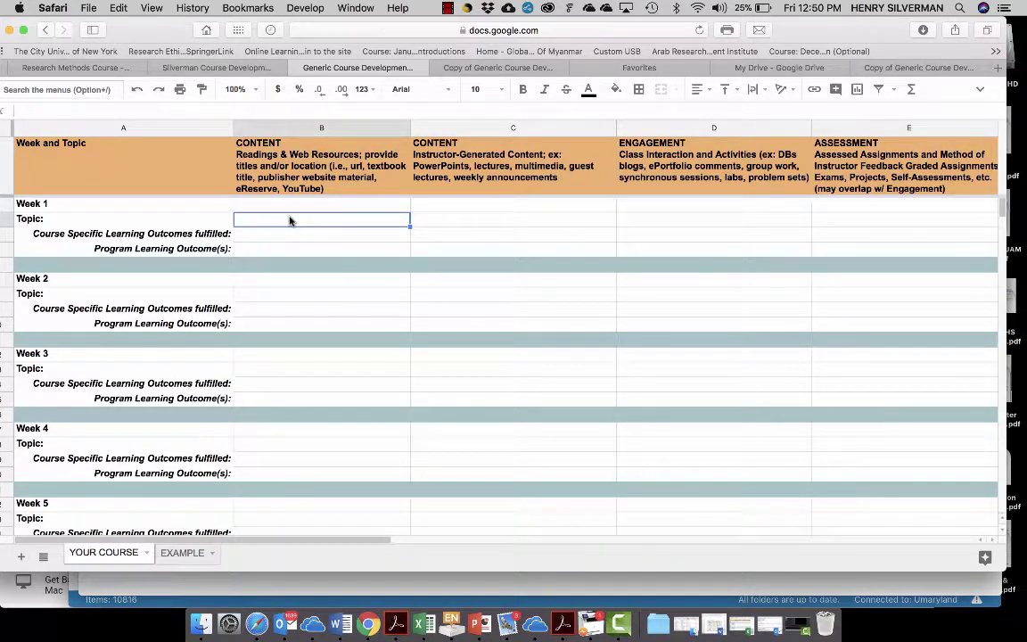
{"action": "type", "text": "How "}
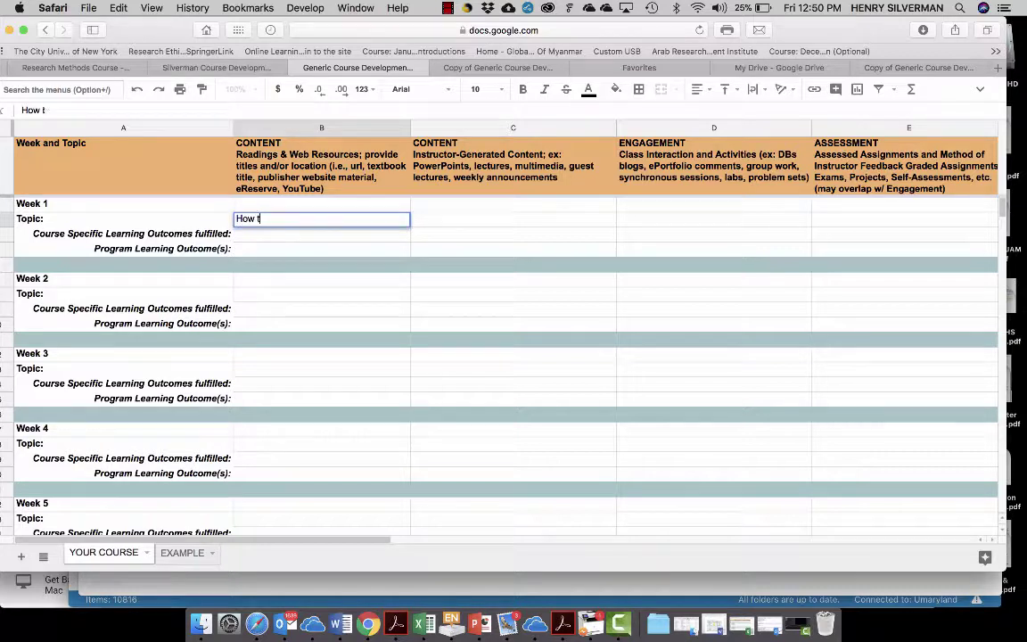
{"action": "type", "text": "to develop course"}
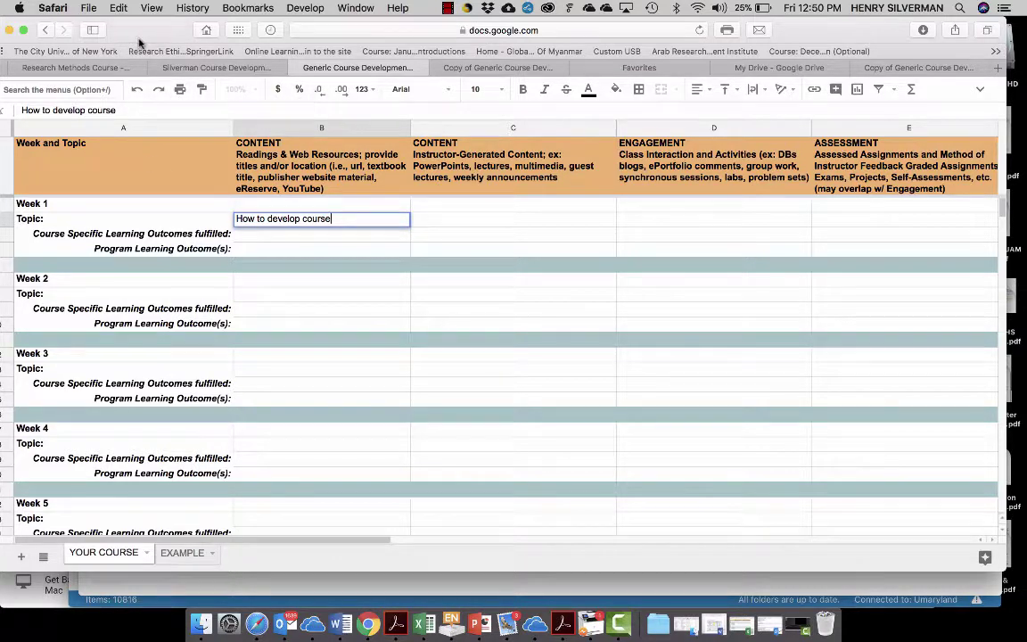
{"action": "left_click", "coordinate": [46, 31]}
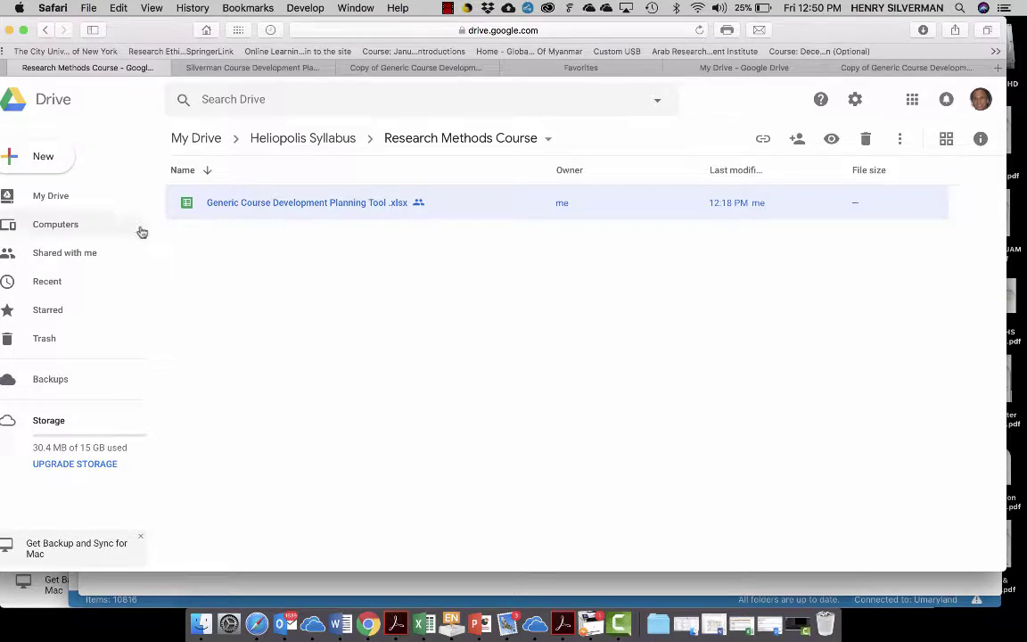
- Upload the MERETI letterhead PDF into the Research Methods Course folder
{"action": "left_click_drag", "start_coordinate": [141, 30], "coordinate": [161, 30]}
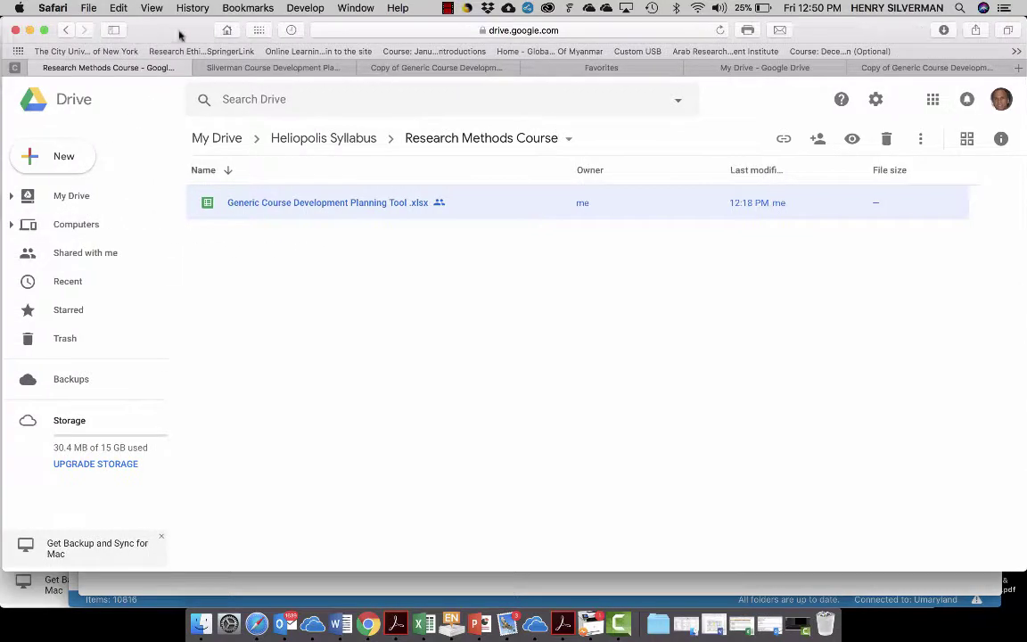
{"action": "left_click", "coordinate": [71, 159]}
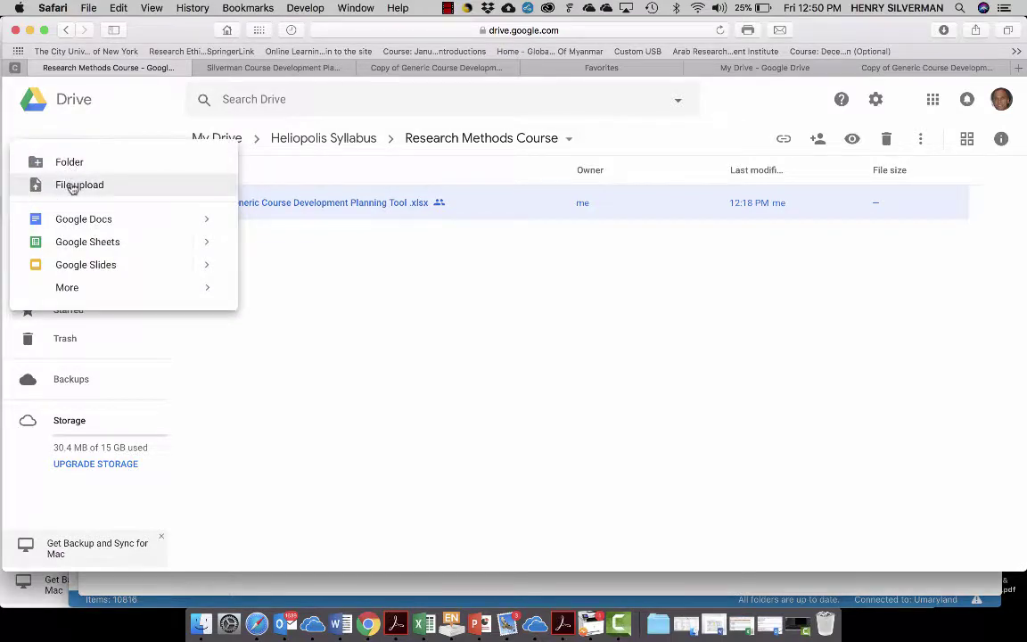
{"action": "left_click", "coordinate": [73, 188]}
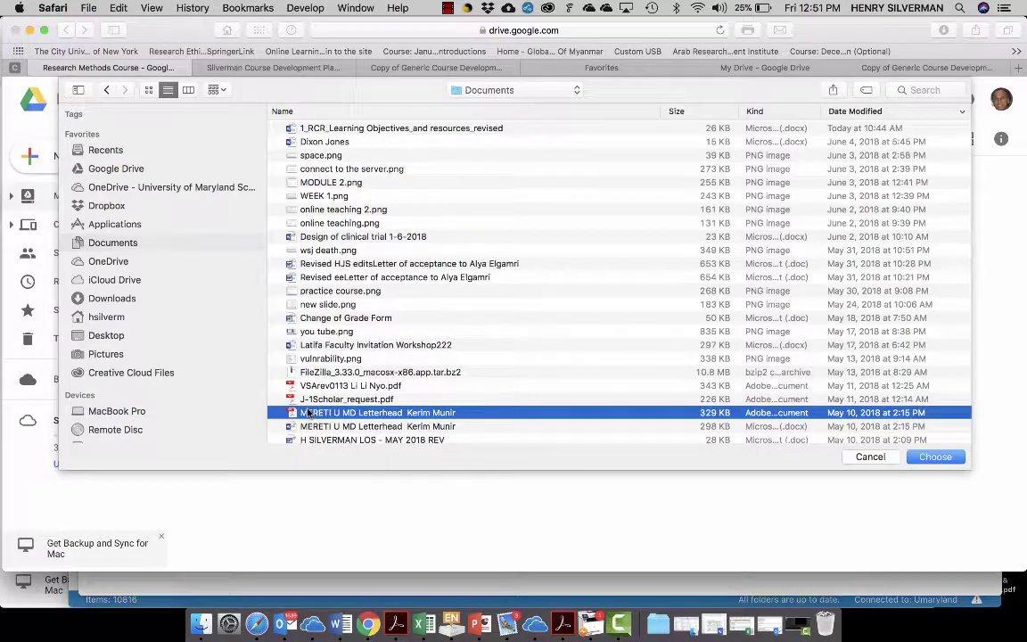
{"action": "double_click", "coordinate": [308, 413]}
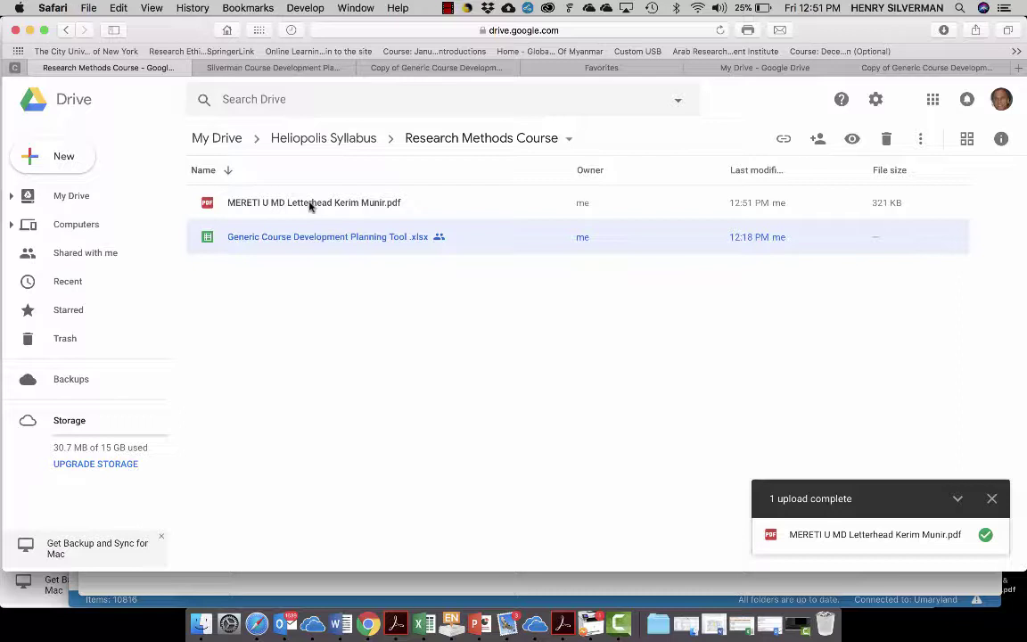
- Turn on link sharing for the letterhead PDF and select its shareable URL
{"action": "left_click", "coordinate": [311, 204]}
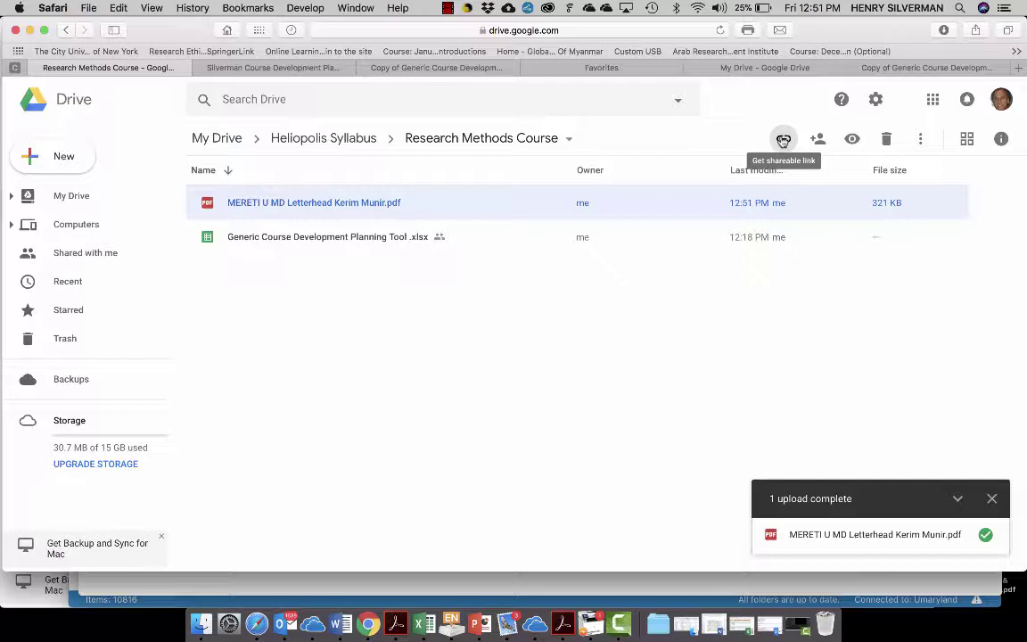
{"action": "left_click", "coordinate": [782, 140]}
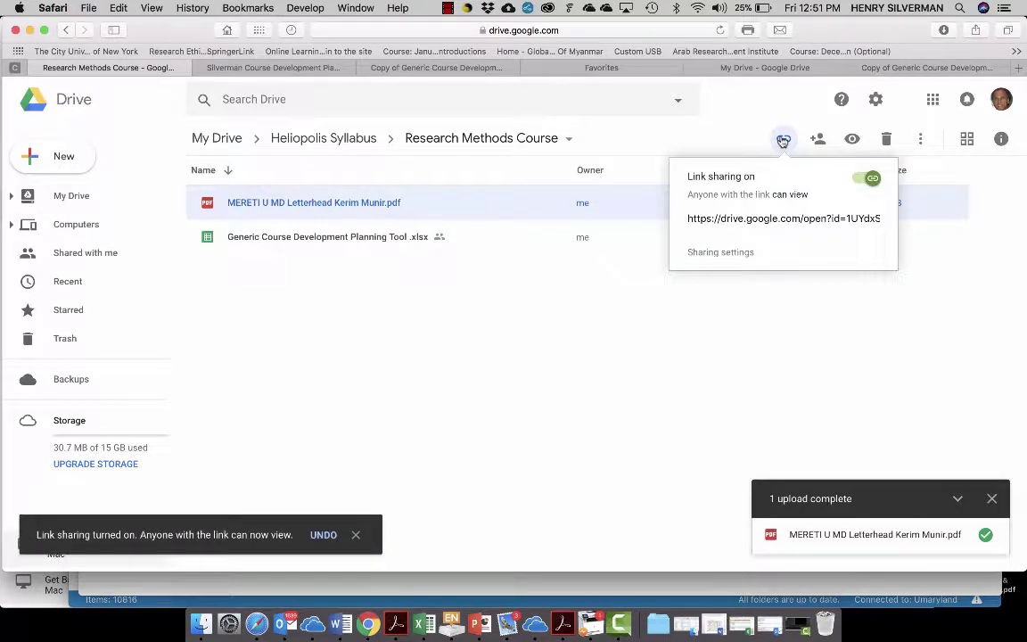
{"action": "left_click", "coordinate": [738, 223]}
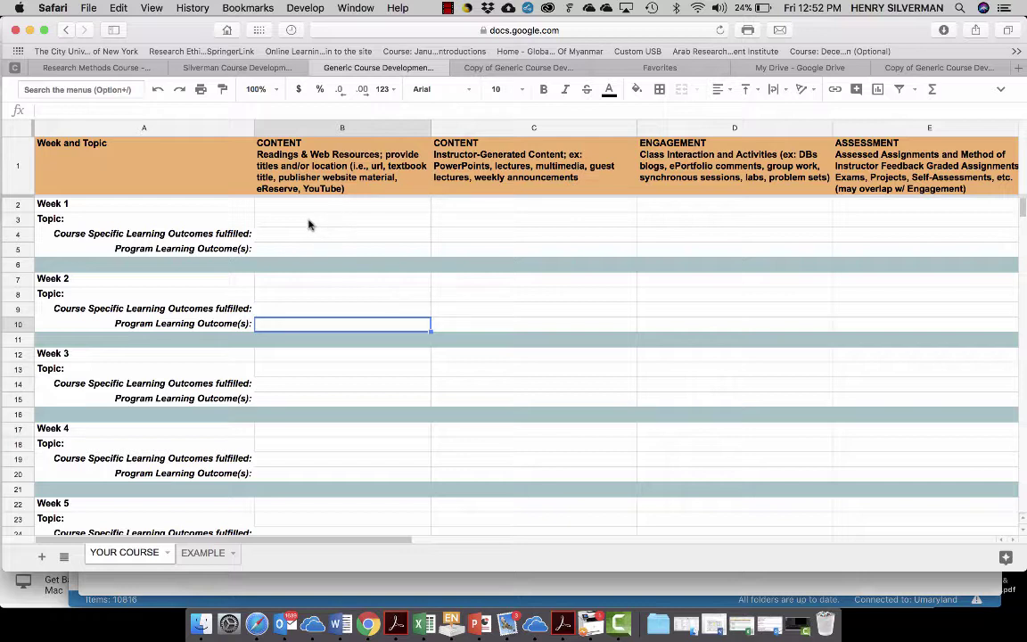
- Link cell B3 to the Drive PDF URL with display text 'How to develop courses'
{"action": "left_click", "coordinate": [309, 225]}
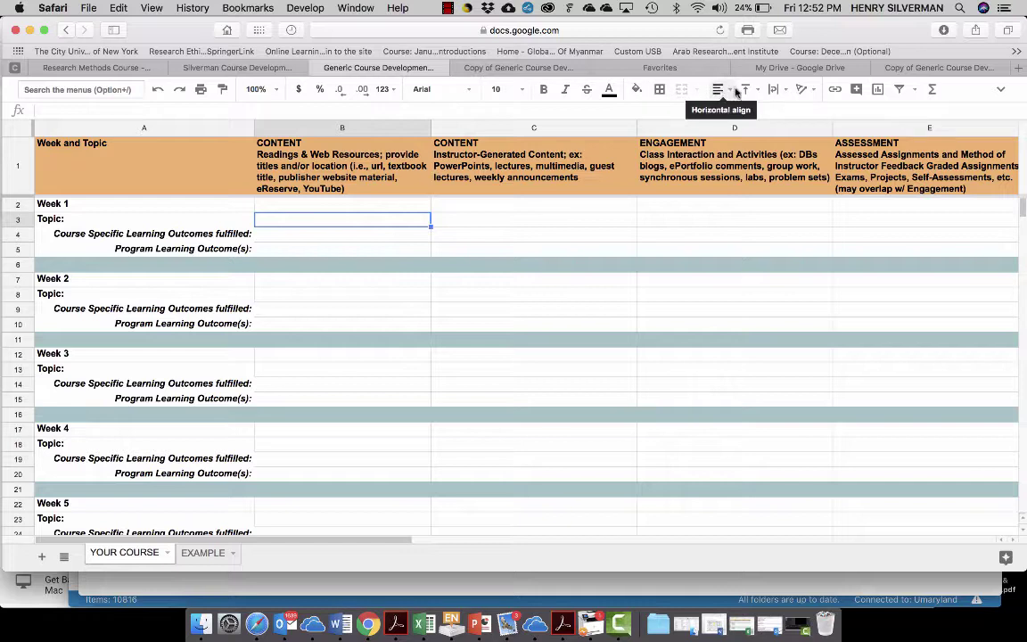
{"action": "left_click", "coordinate": [836, 89]}
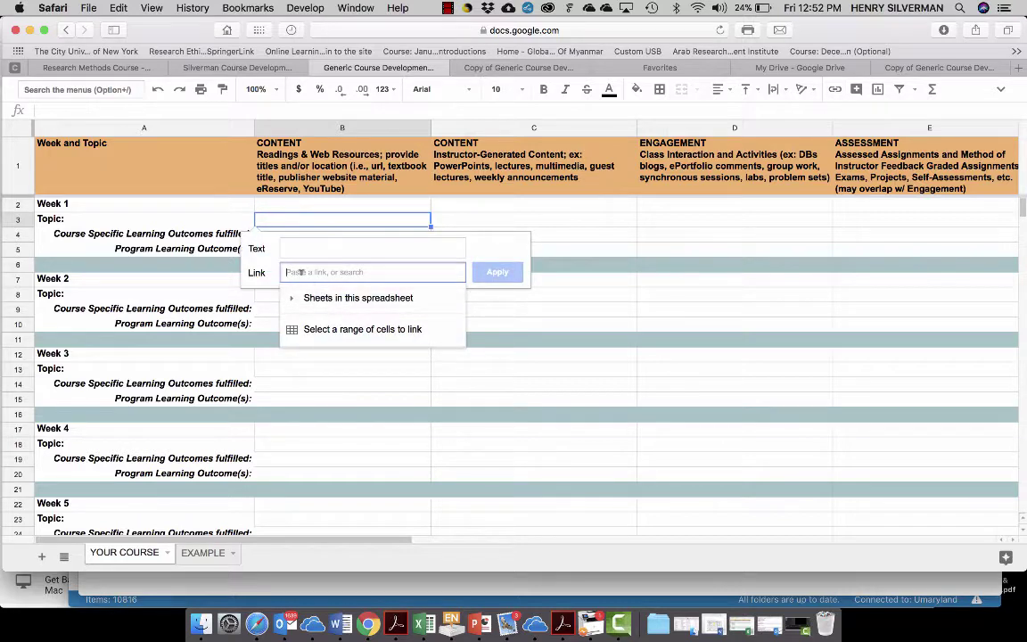
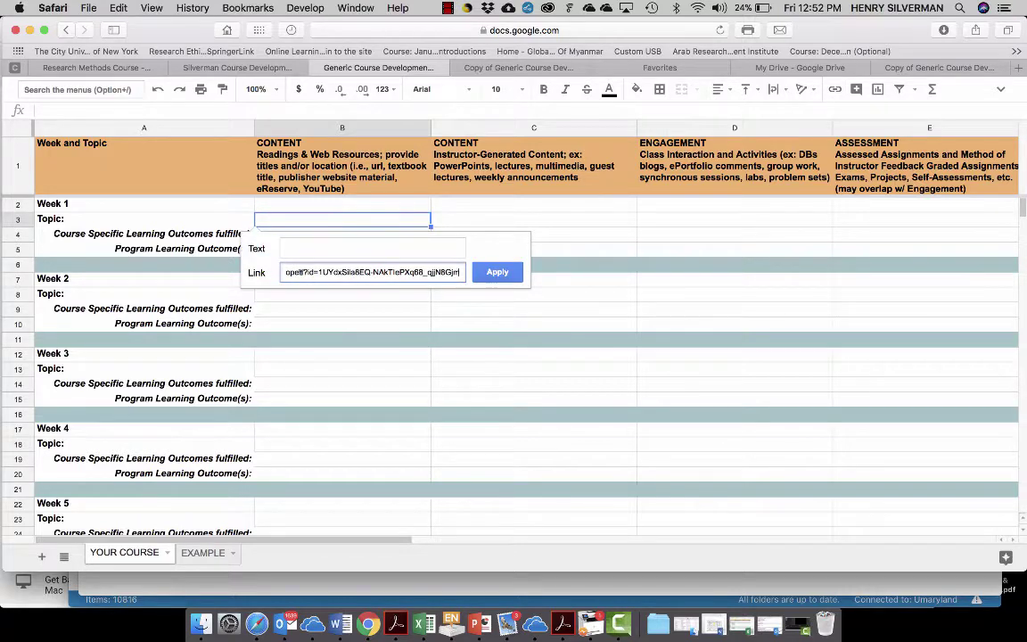
{"action": "left_click", "coordinate": [297, 248]}
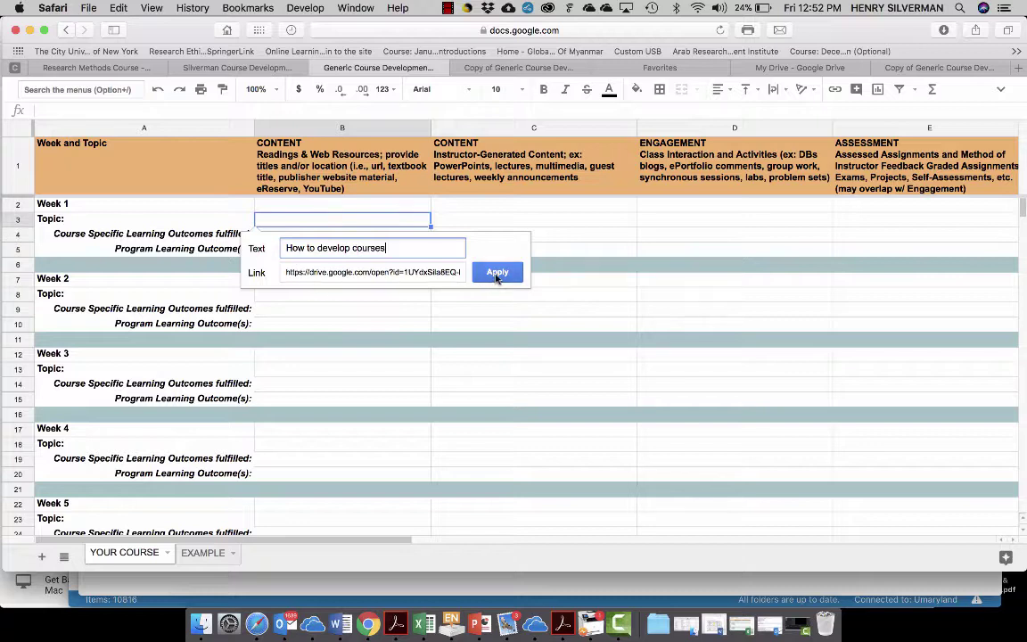
{"action": "left_click", "coordinate": [498, 273]}
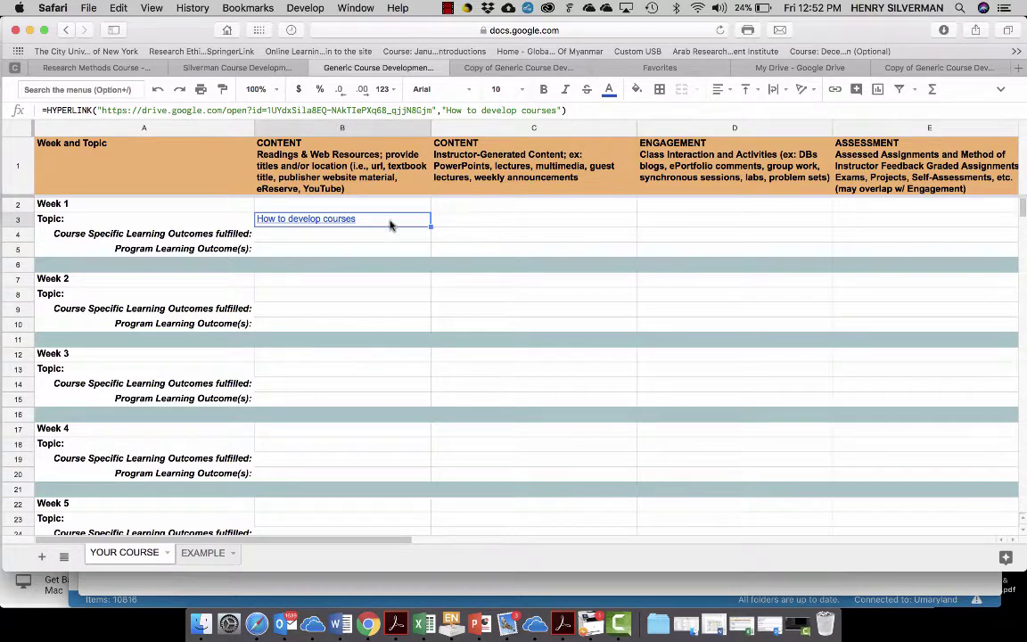
{"action": "left_click", "coordinate": [338, 227]}
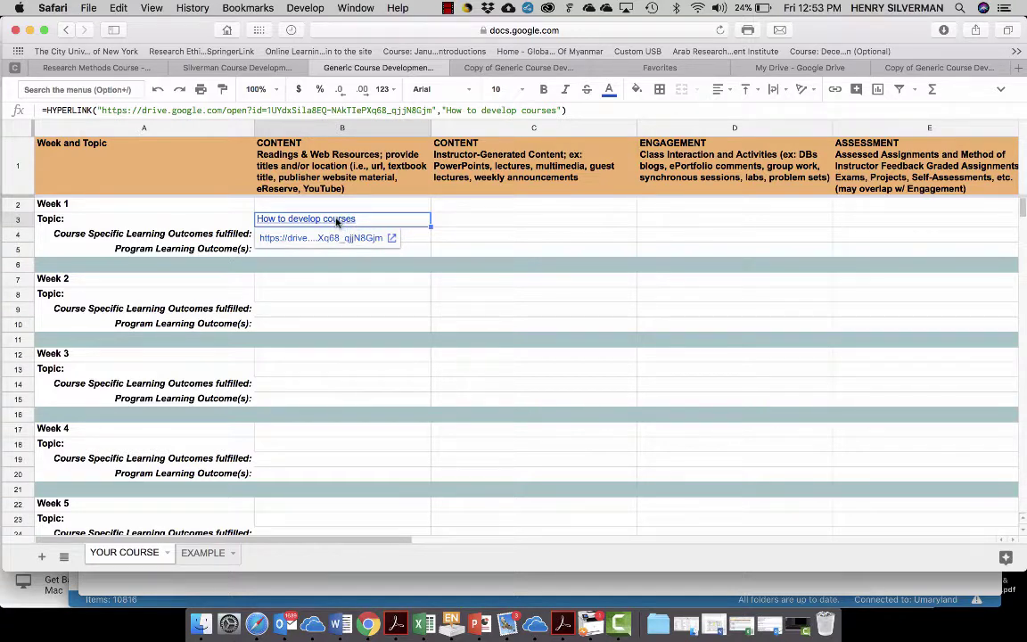
{"action": "left_click", "coordinate": [392, 239]}
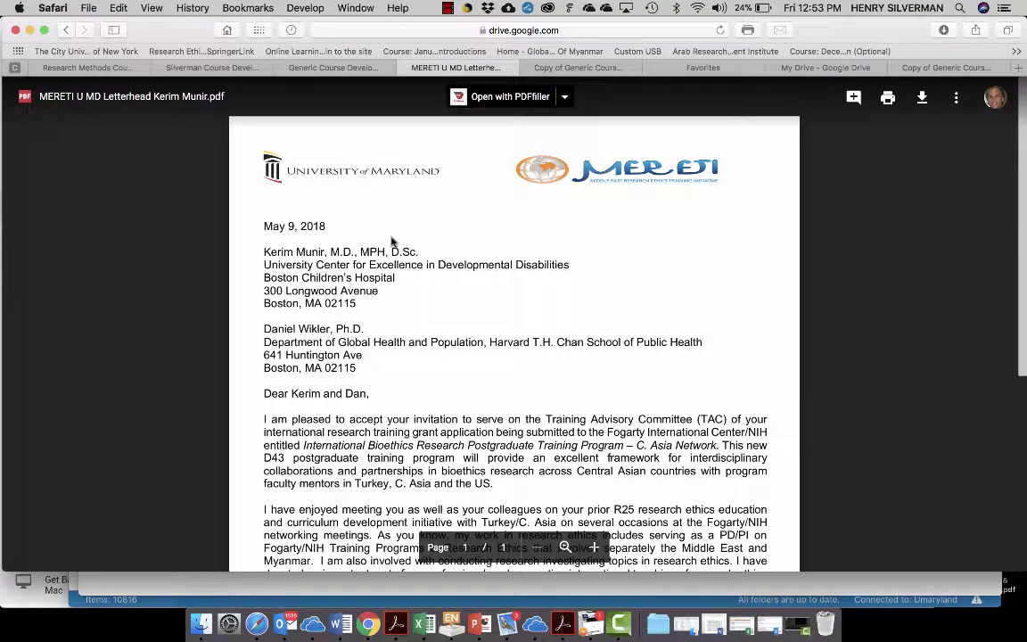
{"action": "left_click", "coordinate": [65, 32]}
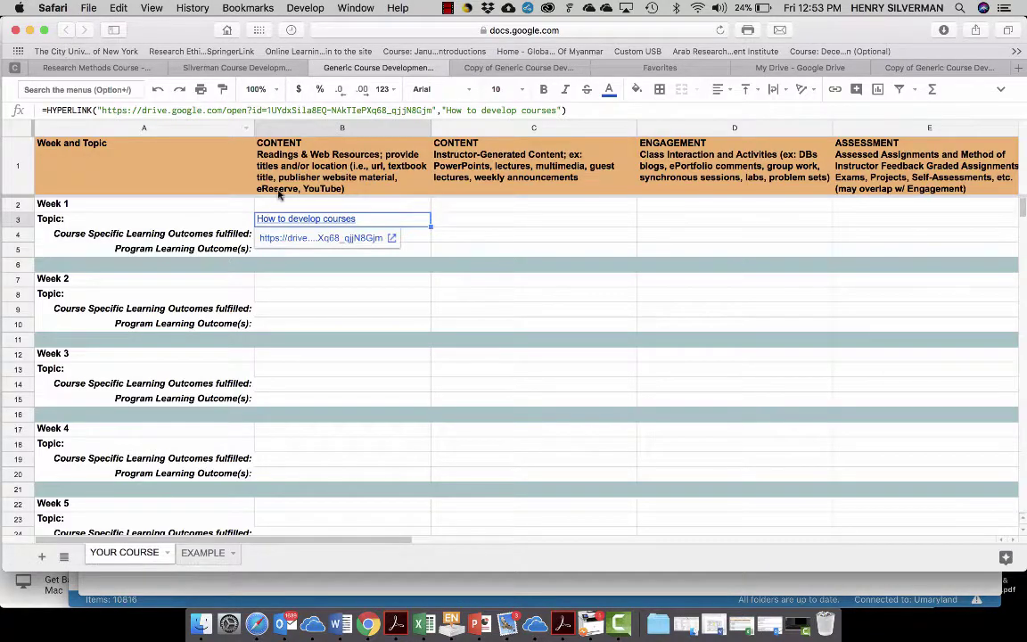
{"action": "left_click", "coordinate": [458, 234]}
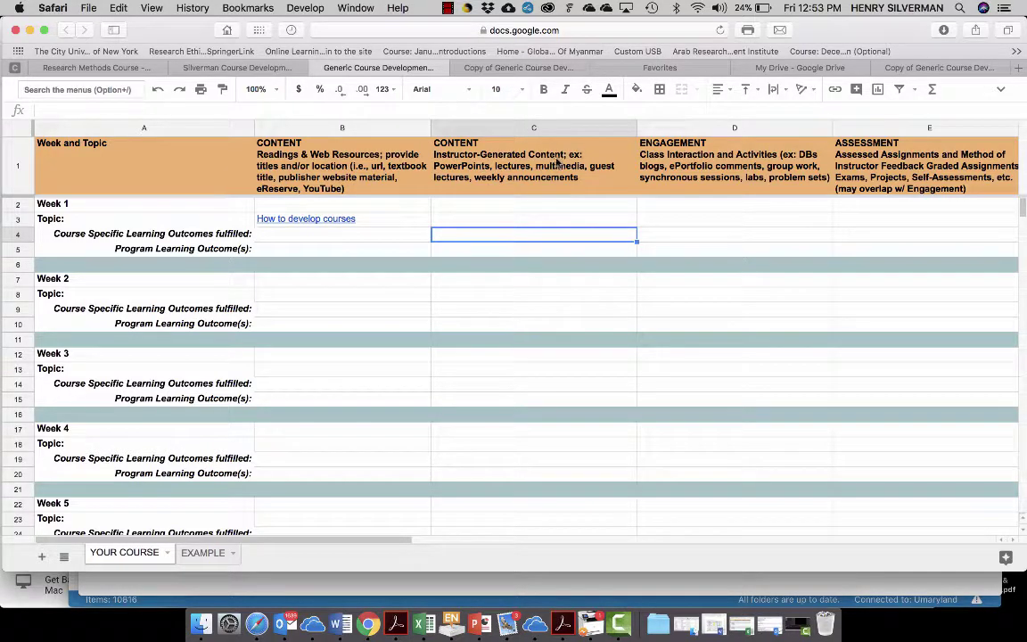
{"action": "left_click", "coordinate": [464, 220]}
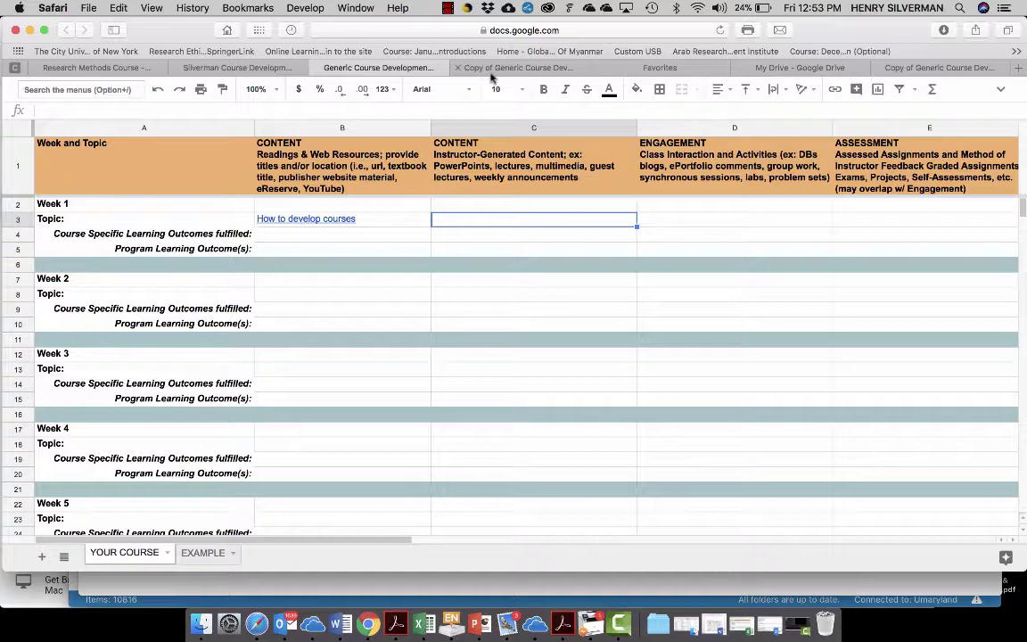
- Go to YouTube and open the Research Ethics playlist
{"action": "left_click", "coordinate": [660, 69]}
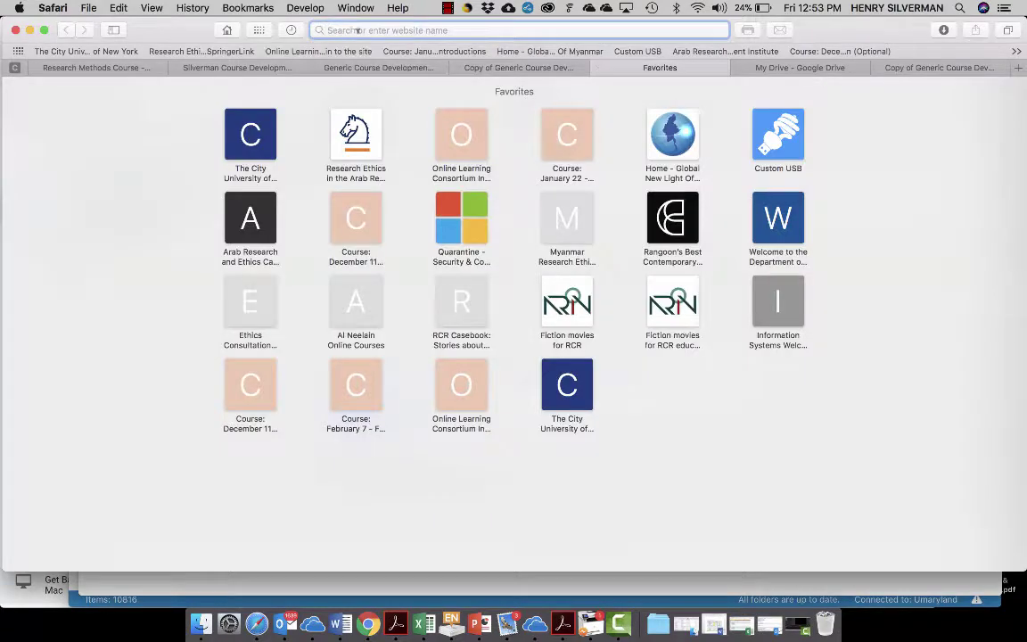
{"action": "type", "text": "yout"}
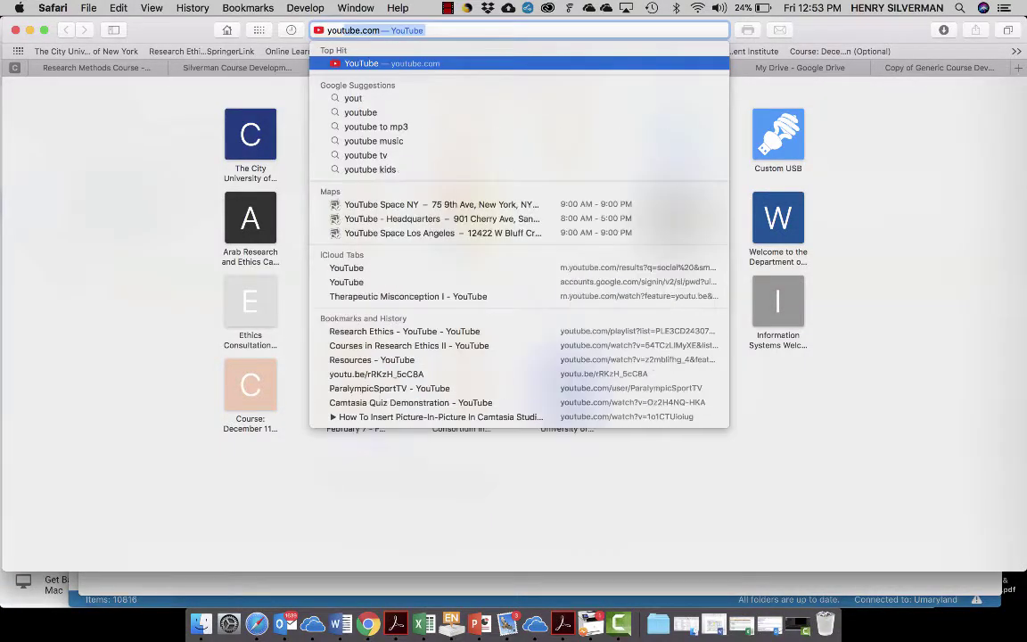
{"action": "key", "text": "Return"}
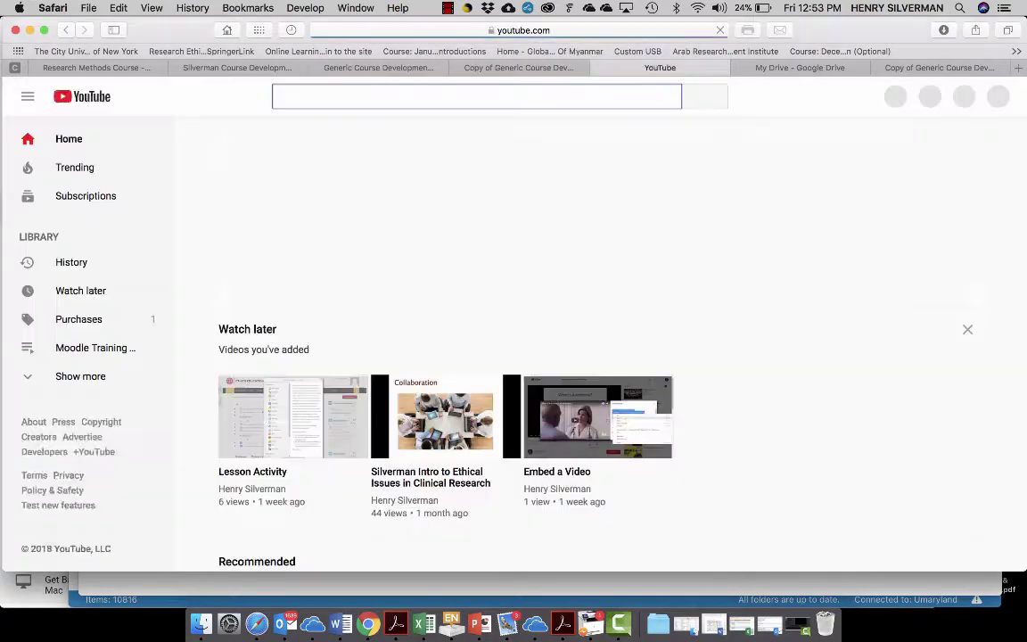
{"action": "scroll", "coordinate": [73, 307], "scroll_direction": "down", "scroll_amount": 3}
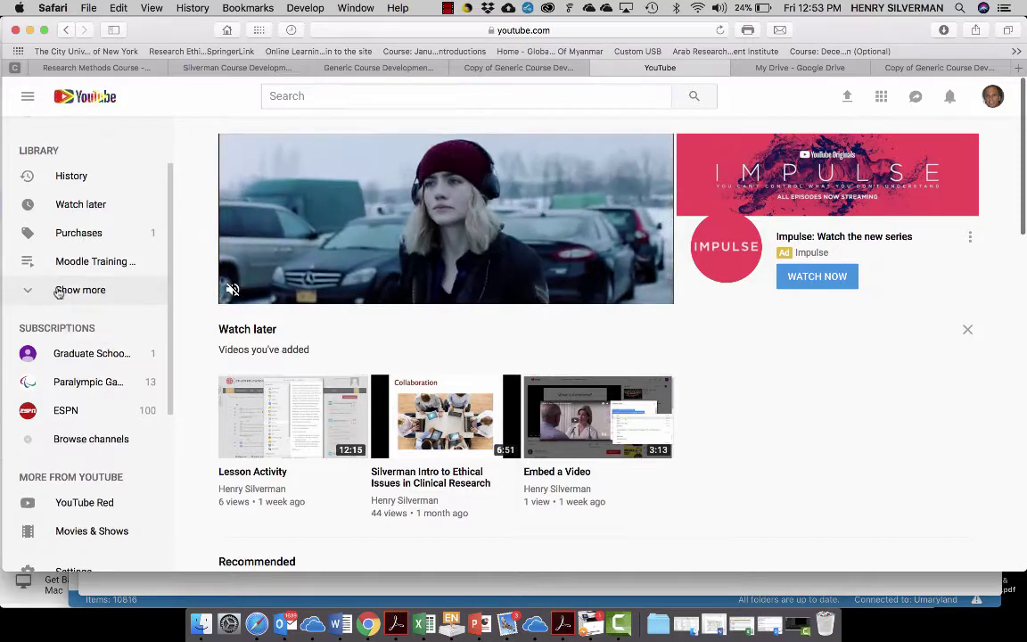
{"action": "left_click", "coordinate": [62, 296]}
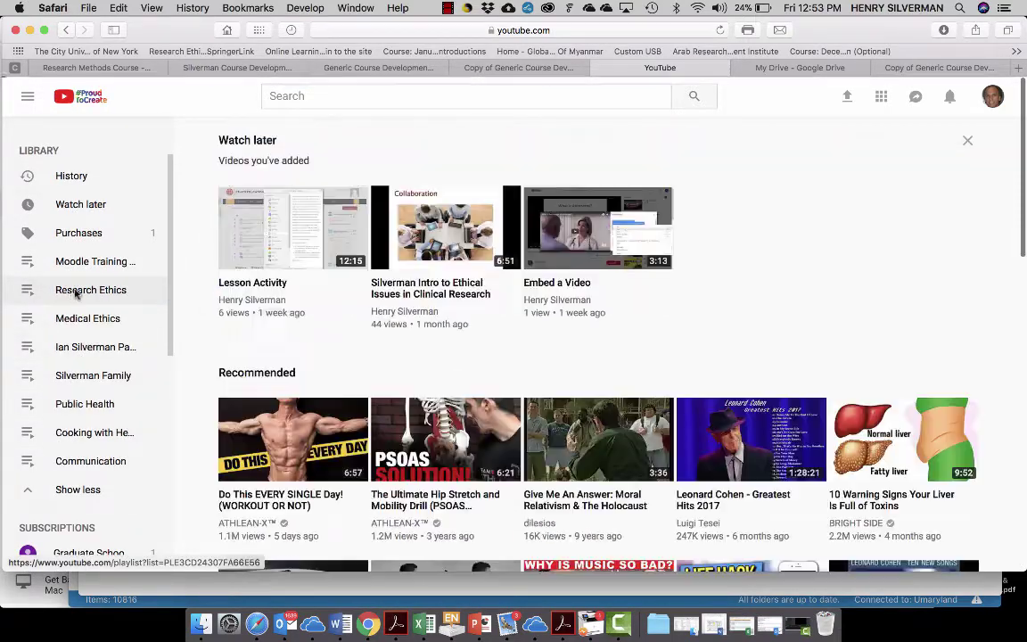
{"action": "left_click", "coordinate": [76, 292]}
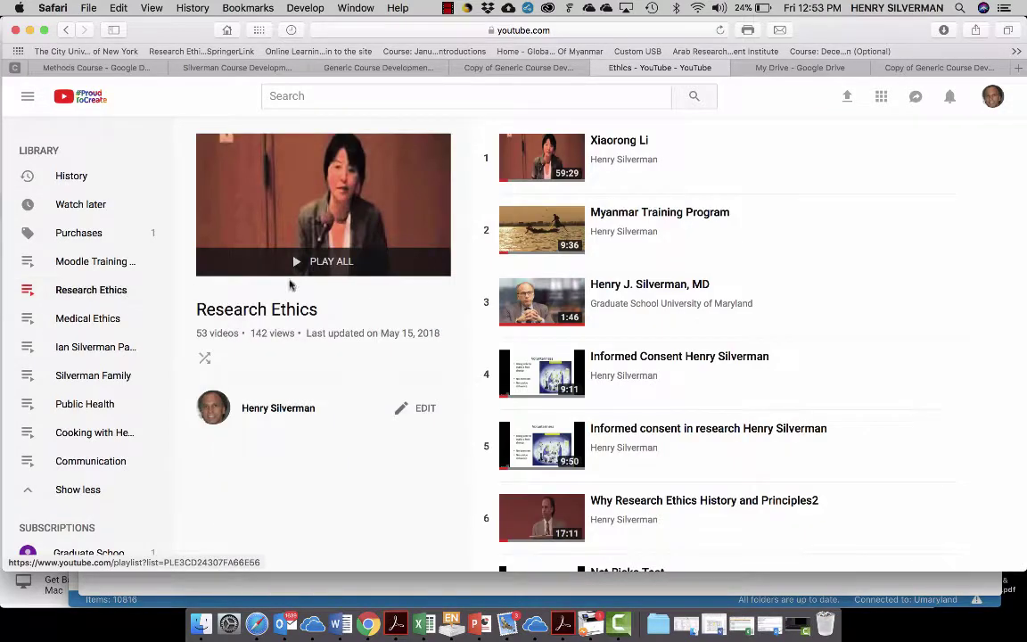
{"action": "scroll", "coordinate": [630, 324], "scroll_direction": "down", "scroll_amount": 5}
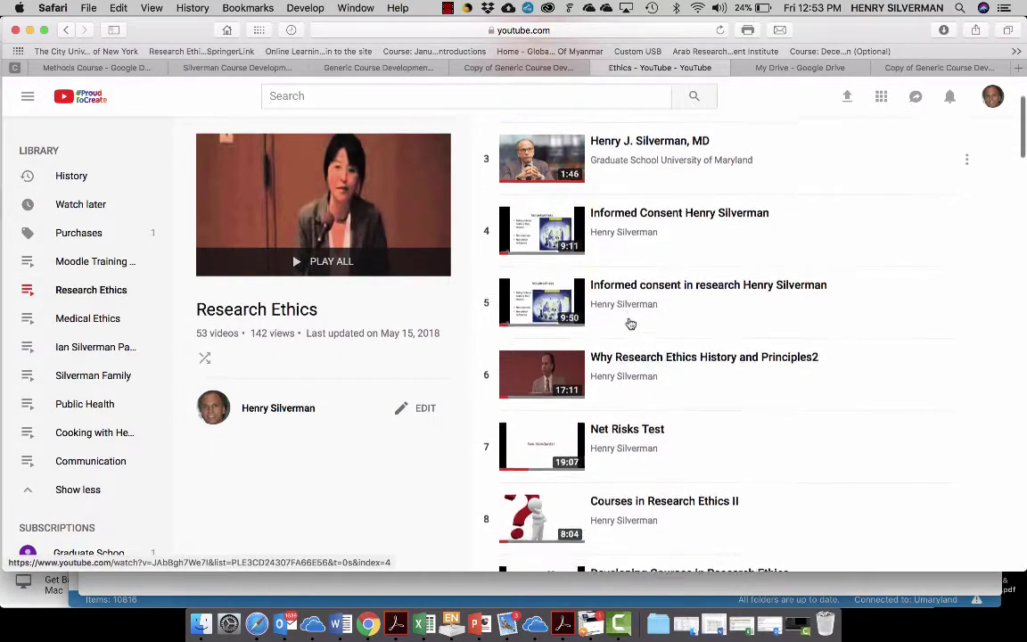
{"action": "scroll", "coordinate": [630, 324], "scroll_direction": "down", "scroll_amount": 3}
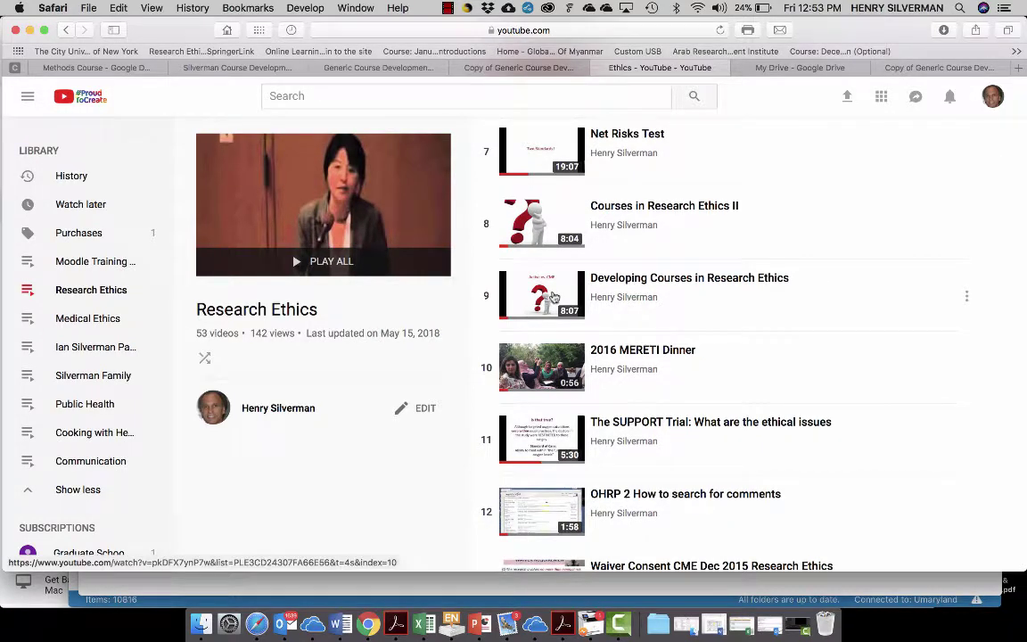
- Copy the share link of 'Developing Courses in Research Ethics' and return to the spreadsheet
{"action": "left_click", "coordinate": [609, 282]}
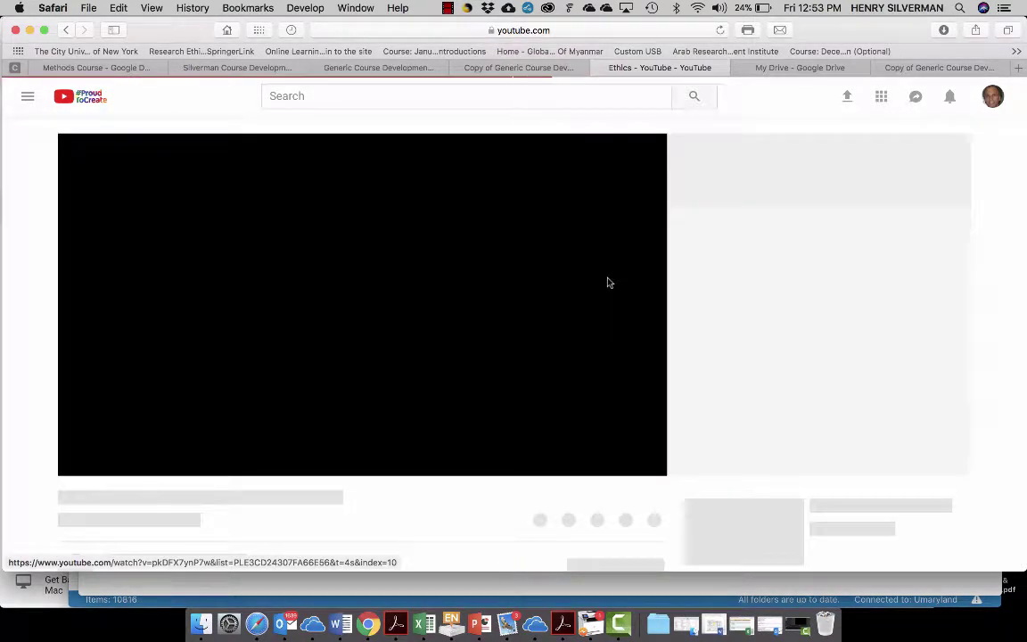
{"action": "scroll", "coordinate": [579, 305], "scroll_direction": "down", "scroll_amount": 4}
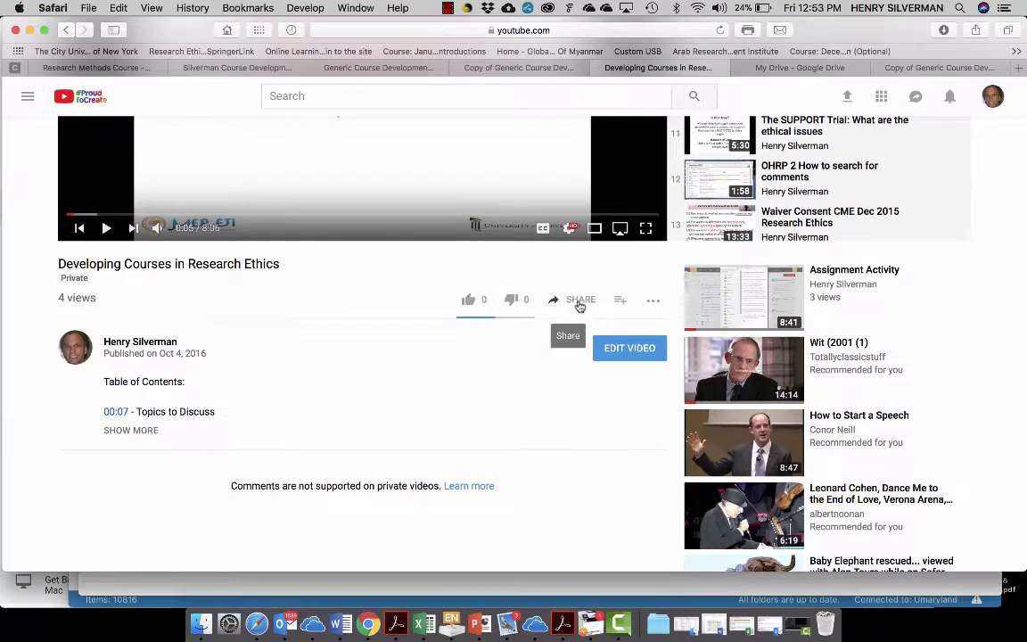
{"action": "left_click", "coordinate": [580, 301]}
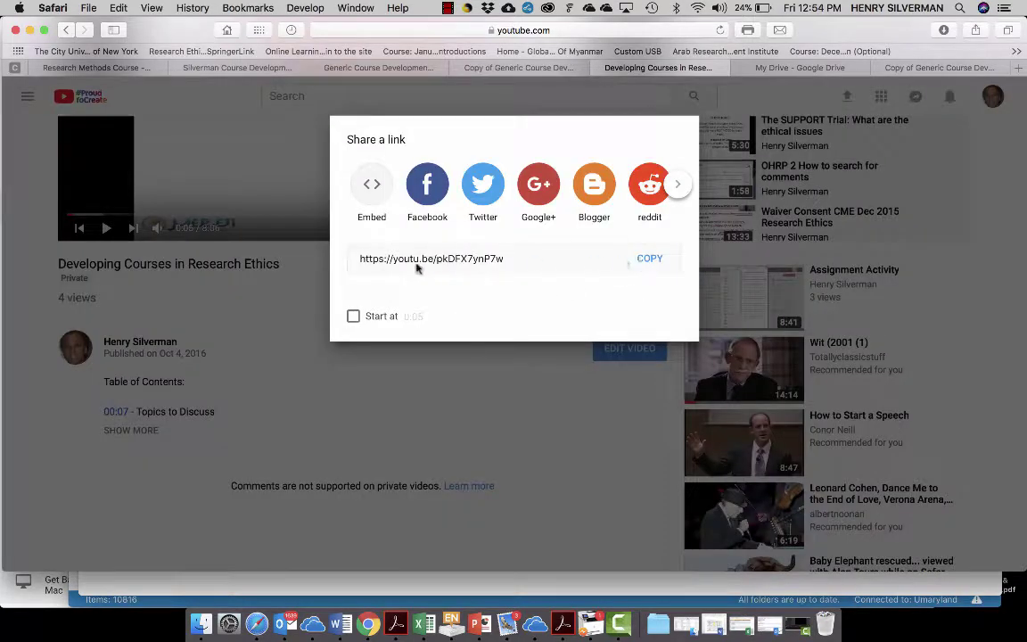
{"action": "left_click", "coordinate": [649, 258]}
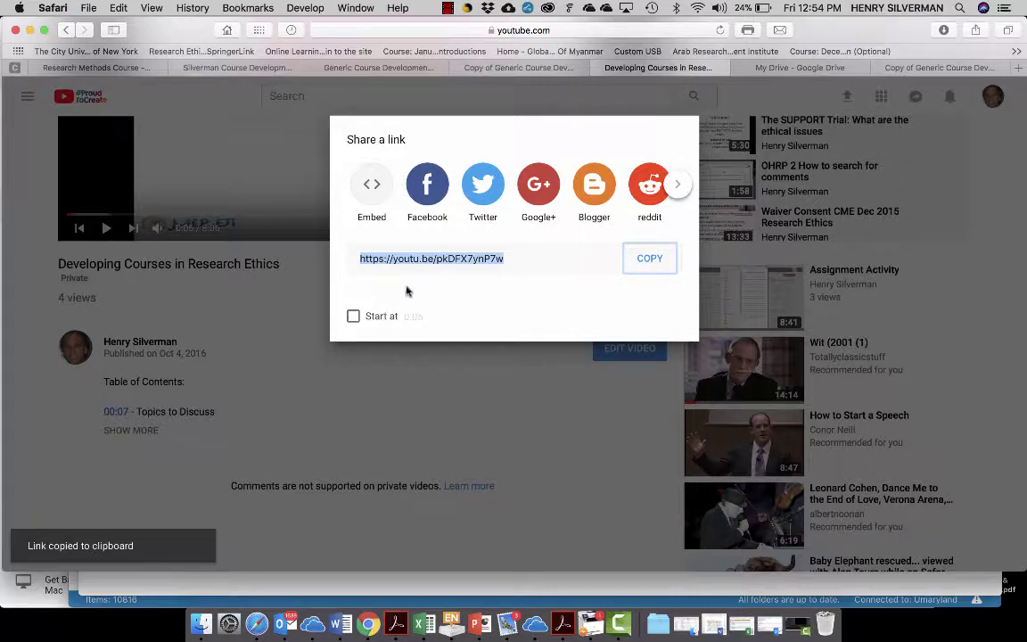
{"action": "left_click", "coordinate": [283, 340]}
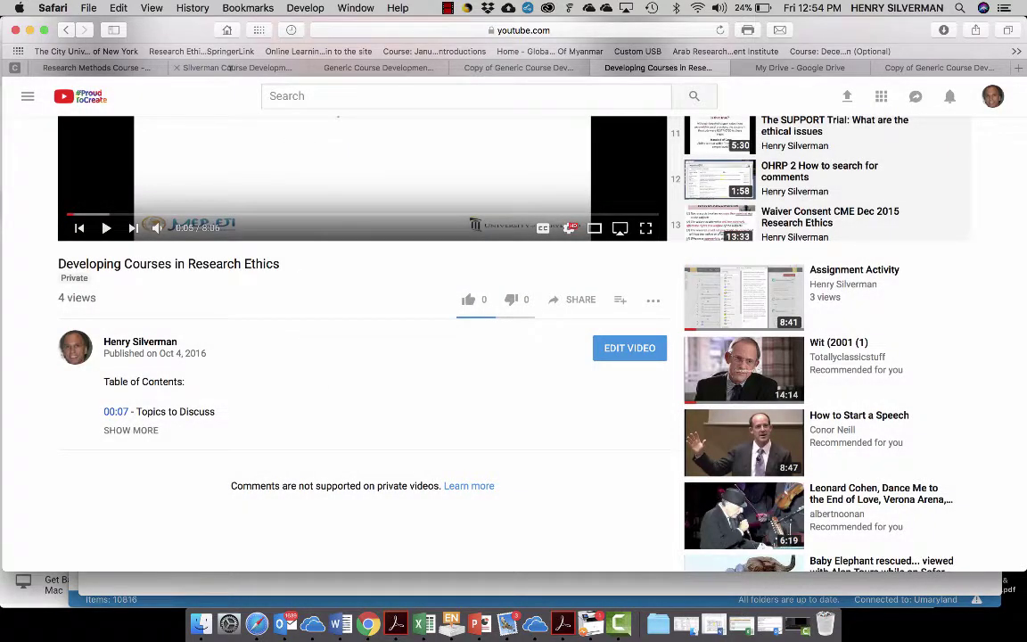
{"action": "left_click", "coordinate": [239, 68]}
{"action": "left_click", "coordinate": [378, 68]}
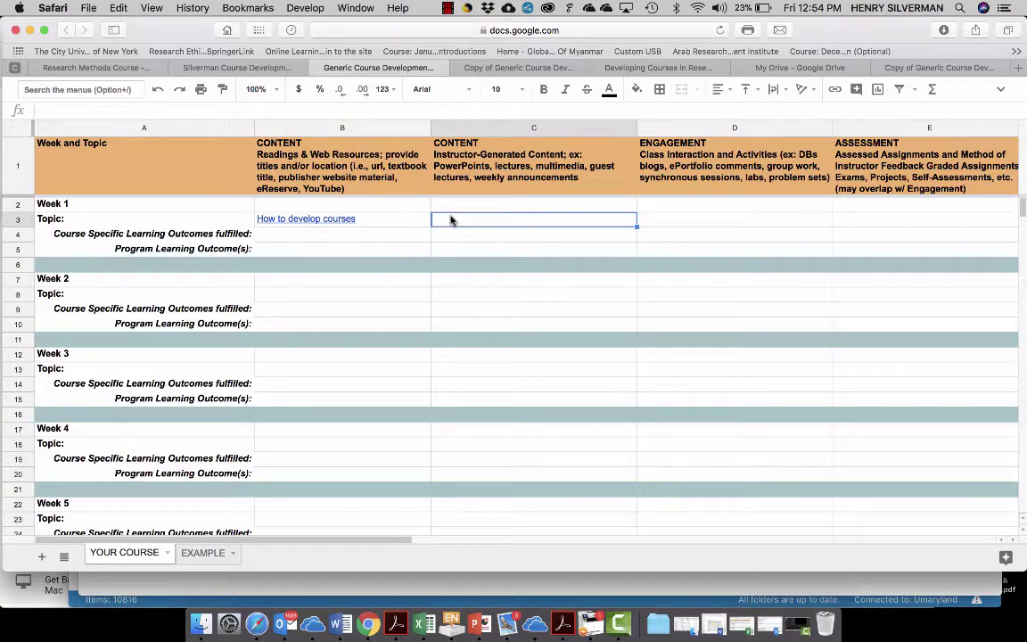
- Enter 'How to develop a course' plus the pasted YouTube link in C3, then show My Drive
{"action": "double_click", "coordinate": [451, 220]}
{"action": "type", "text": "How"}
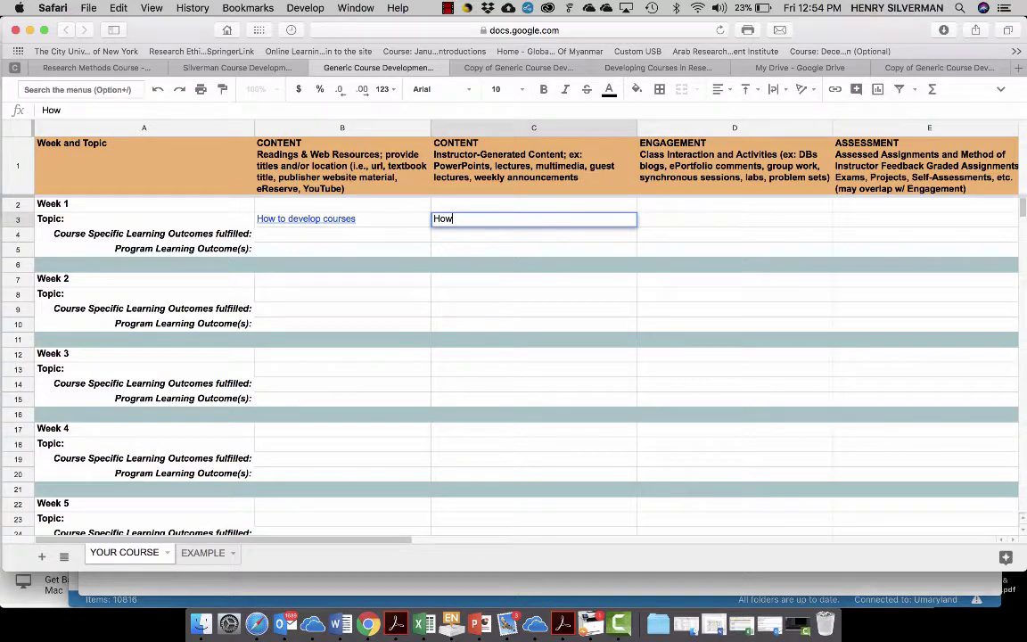
{"action": "type", "text": " to develop a cours"}
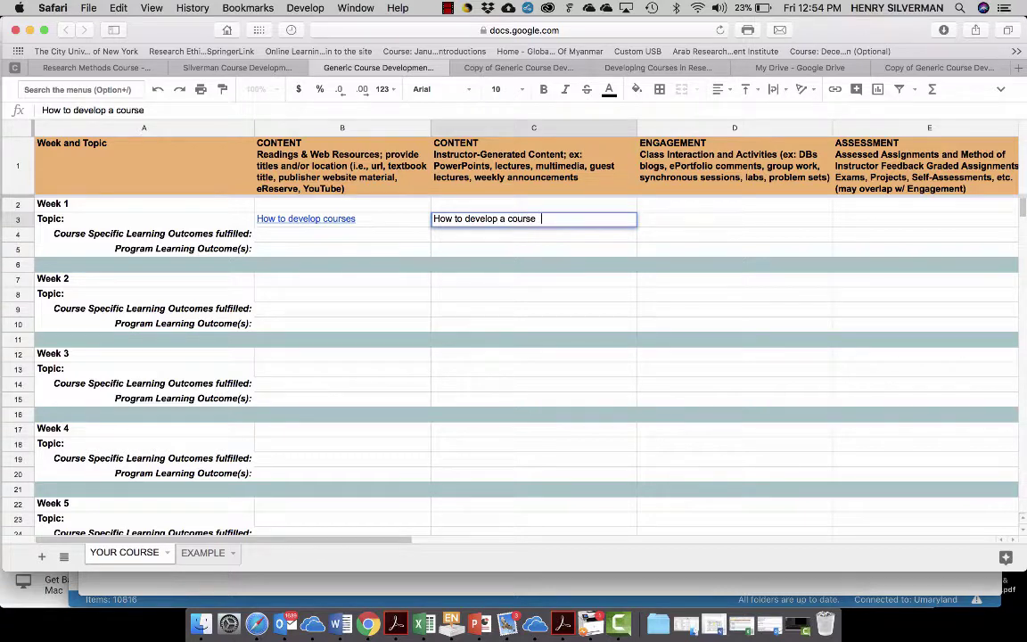
{"action": "type", "text": "e"}
{"action": "key", "text": "super+v"}
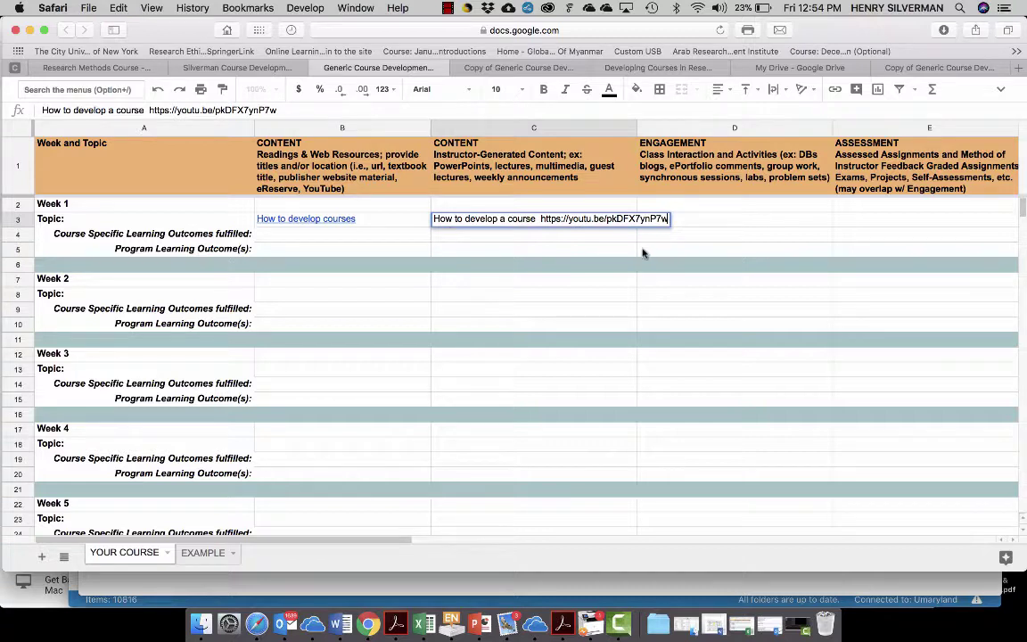
{"action": "left_click", "coordinate": [644, 250]}
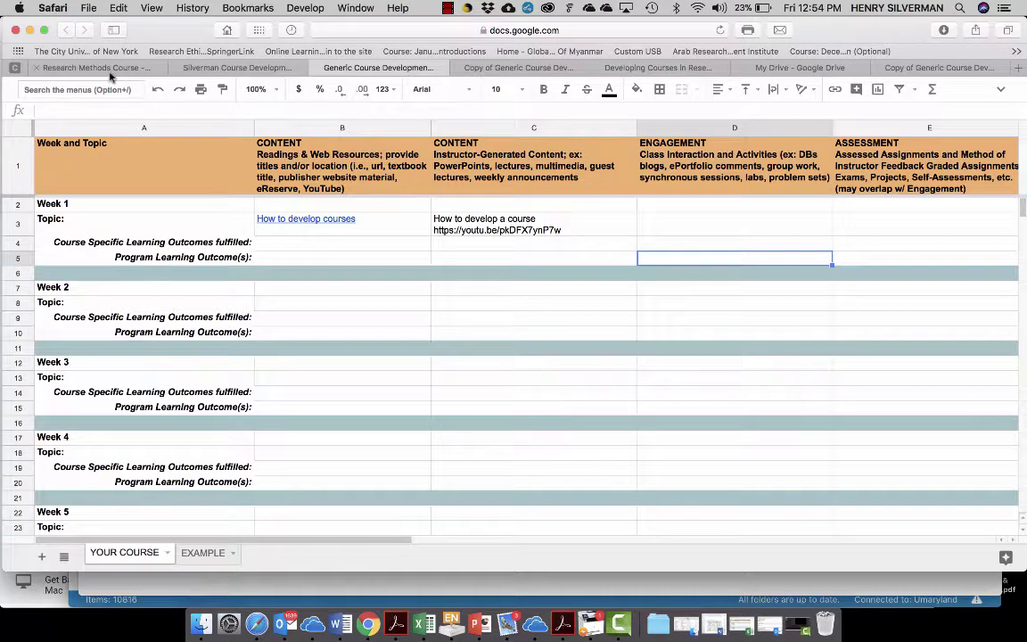
{"action": "left_click", "coordinate": [772, 68]}
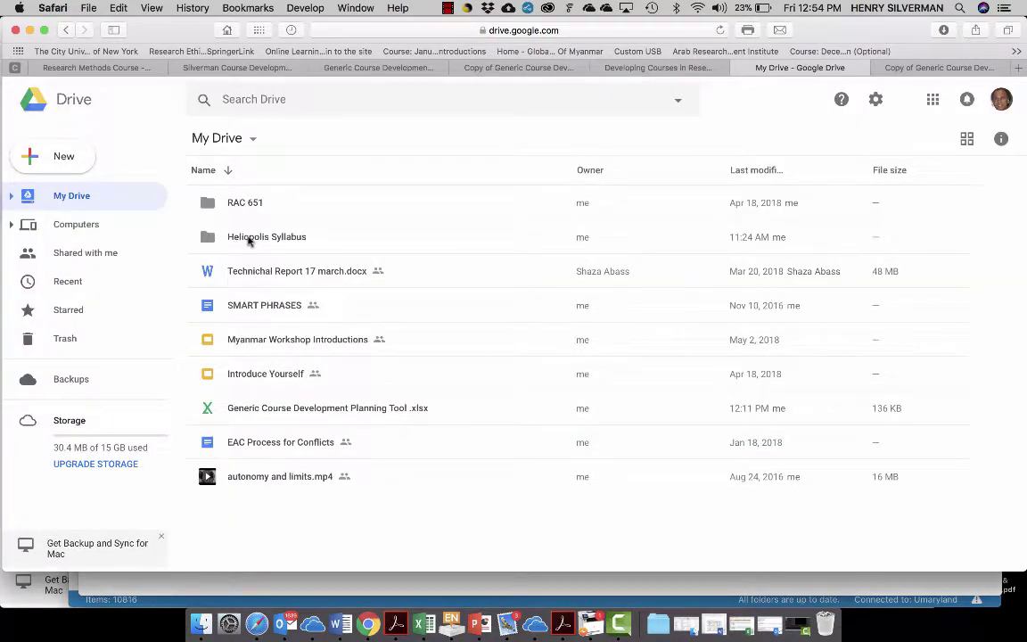
- Upload 1_Lunch Rounds june 2018.pptx into the Heliopolis Syllabus > Research Methods Course folder
{"action": "double_click", "coordinate": [248, 238]}
{"action": "double_click", "coordinate": [258, 202]}
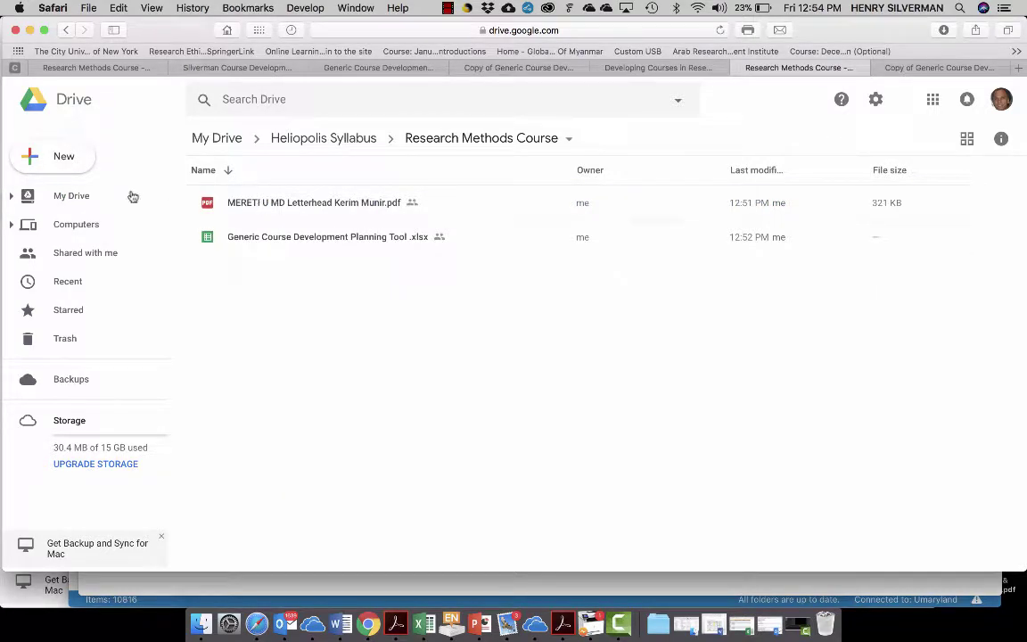
{"action": "left_click", "coordinate": [63, 158]}
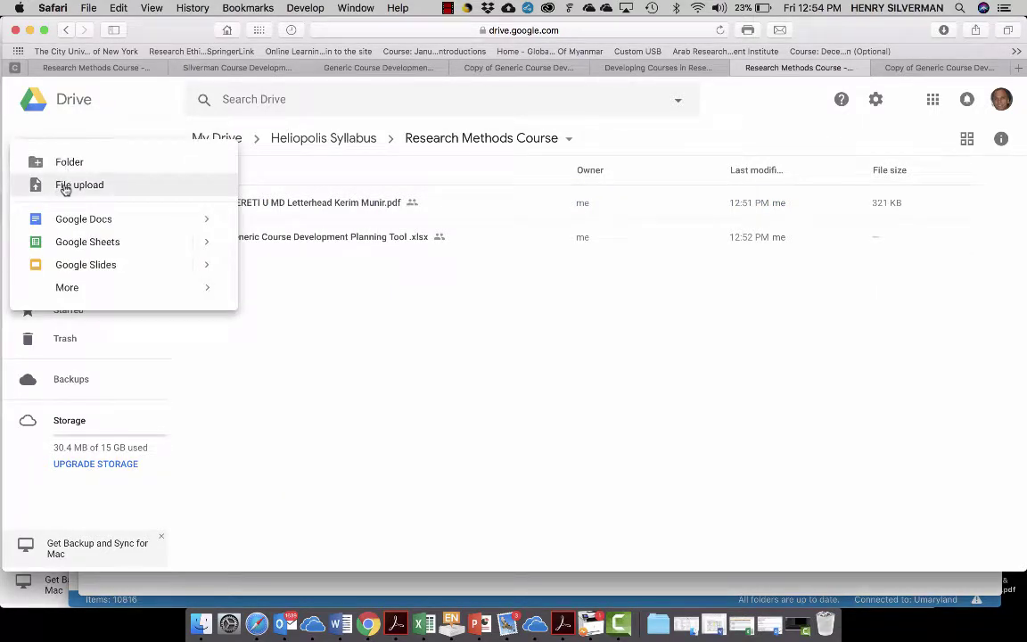
{"action": "left_click", "coordinate": [65, 185]}
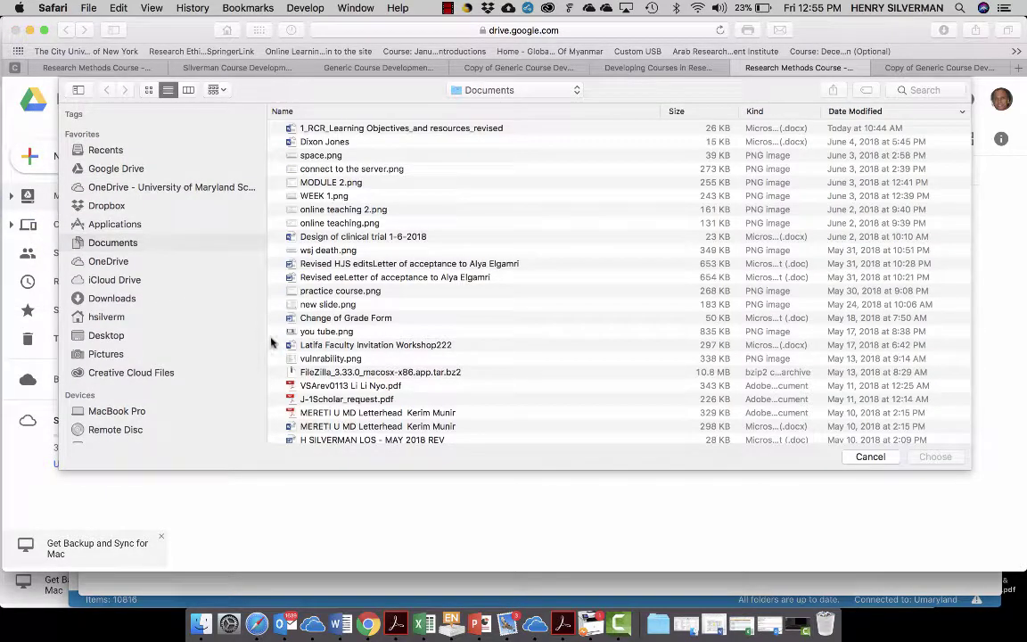
{"action": "scroll", "coordinate": [330, 330], "scroll_direction": "down", "scroll_amount": 5}
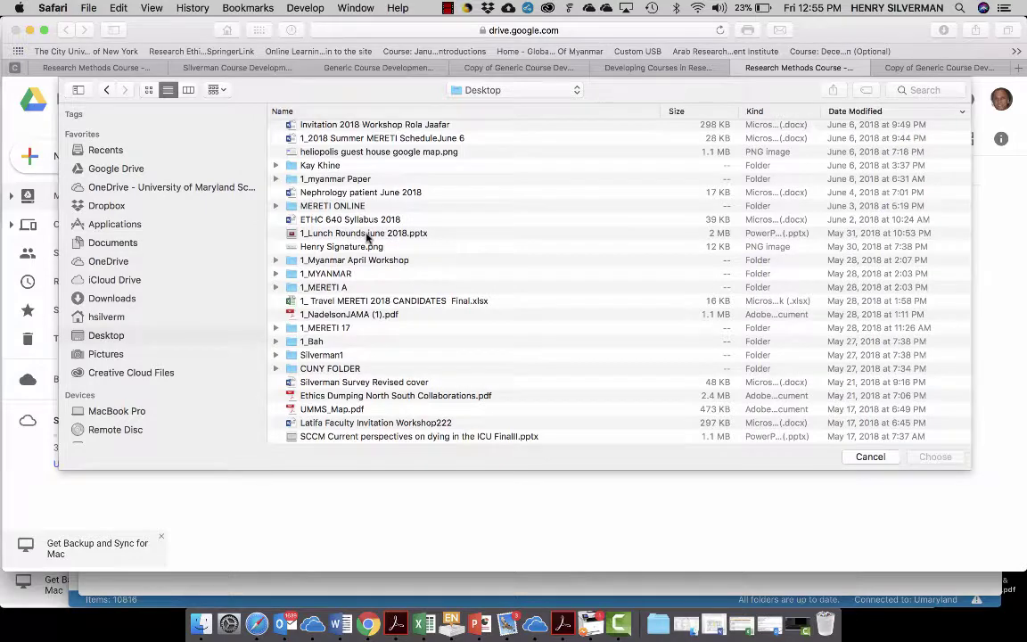
{"action": "left_click", "coordinate": [366, 234]}
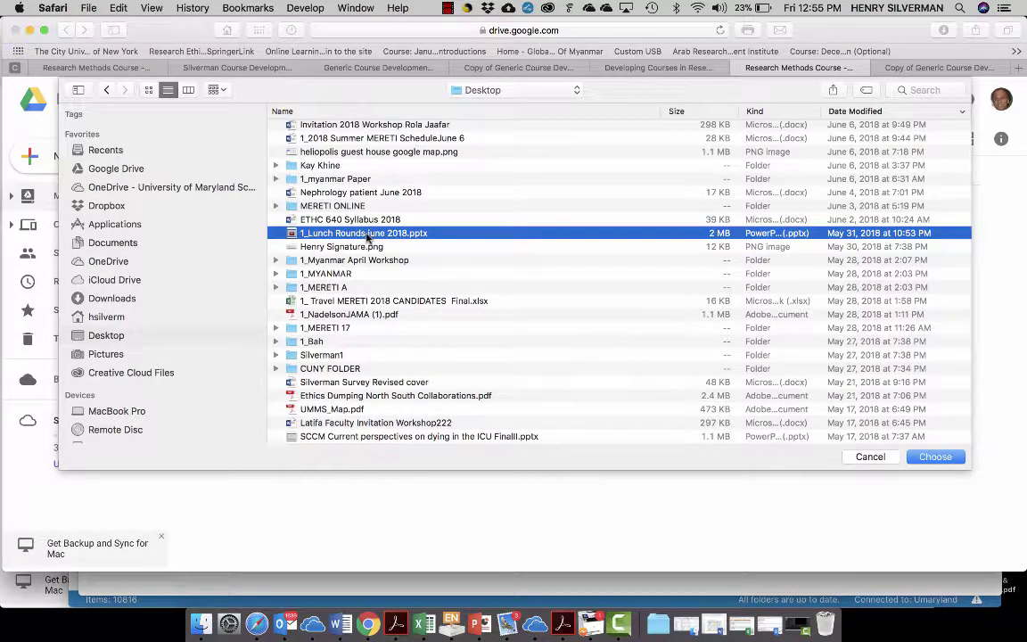
{"action": "left_click", "coordinate": [935, 456]}
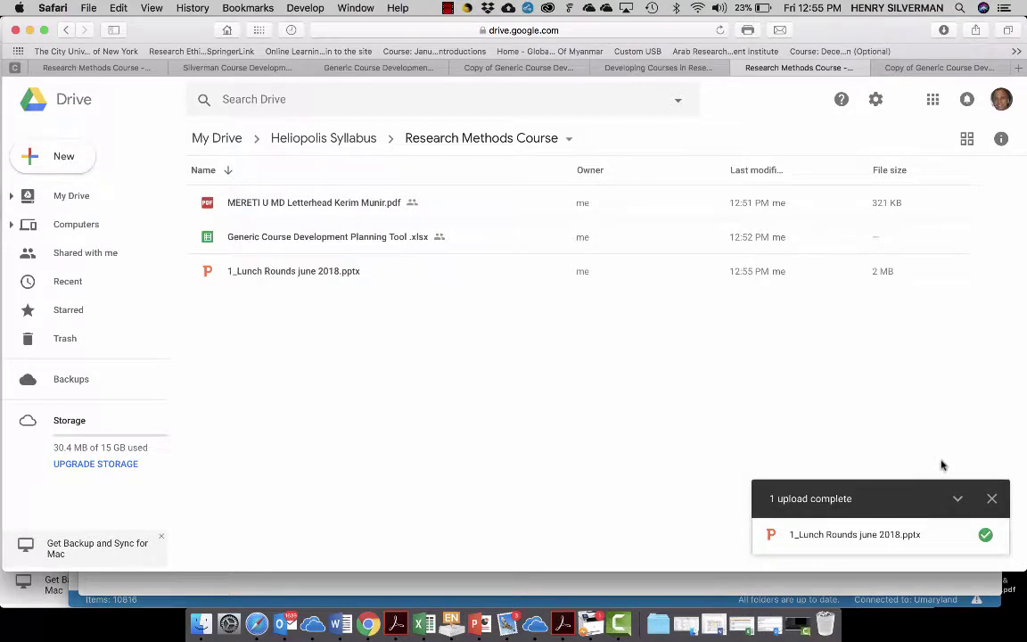
- Get a shareable link for the uploaded pptx and reopen the planning spreadsheet
{"action": "left_click", "coordinate": [313, 273]}
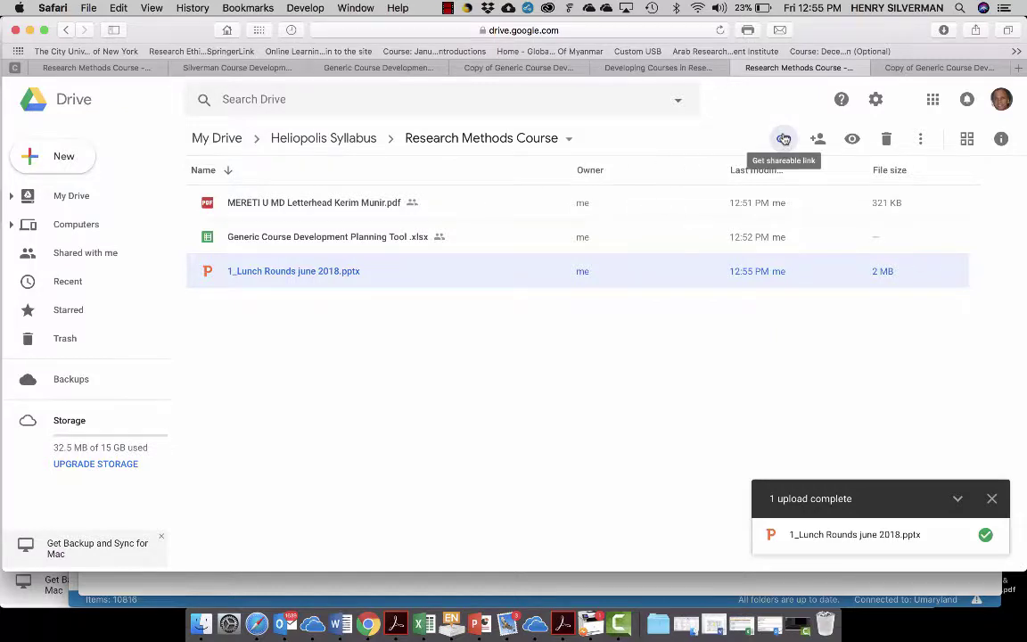
{"action": "left_click", "coordinate": [784, 140]}
{"action": "double_click", "coordinate": [264, 237]}
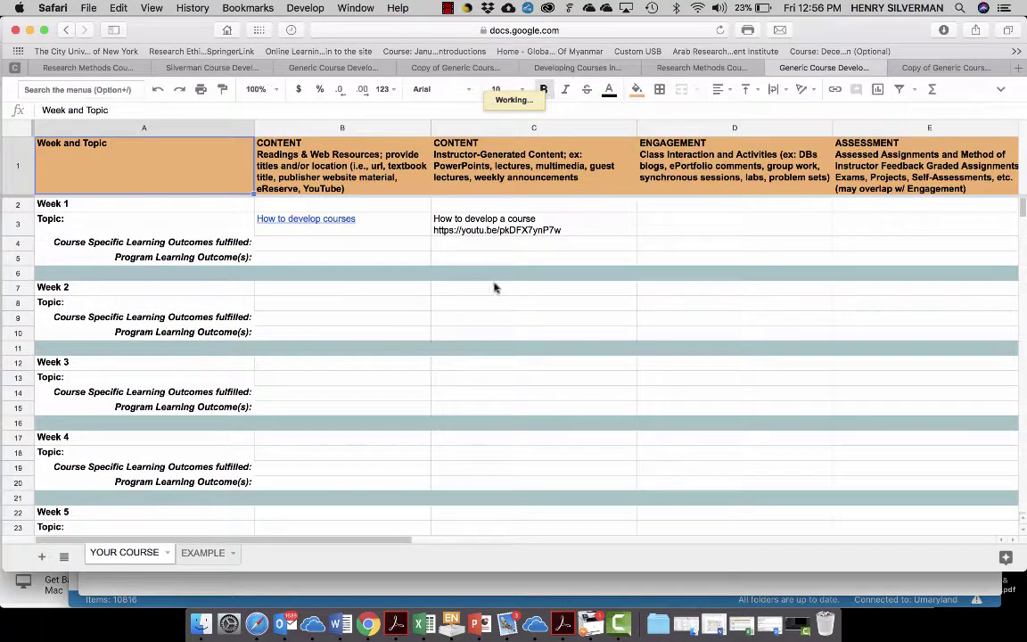
- Make cell C4 a 'How to develop courses ppt' link to the pasted Drive slides URL
{"action": "left_click", "coordinate": [442, 247]}
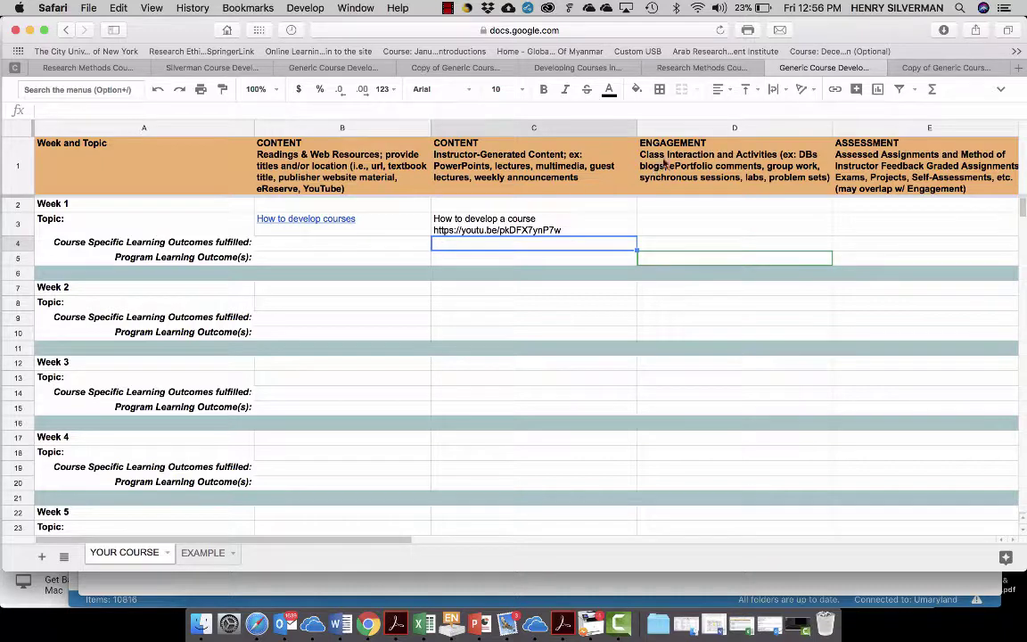
{"action": "left_click", "coordinate": [833, 90]}
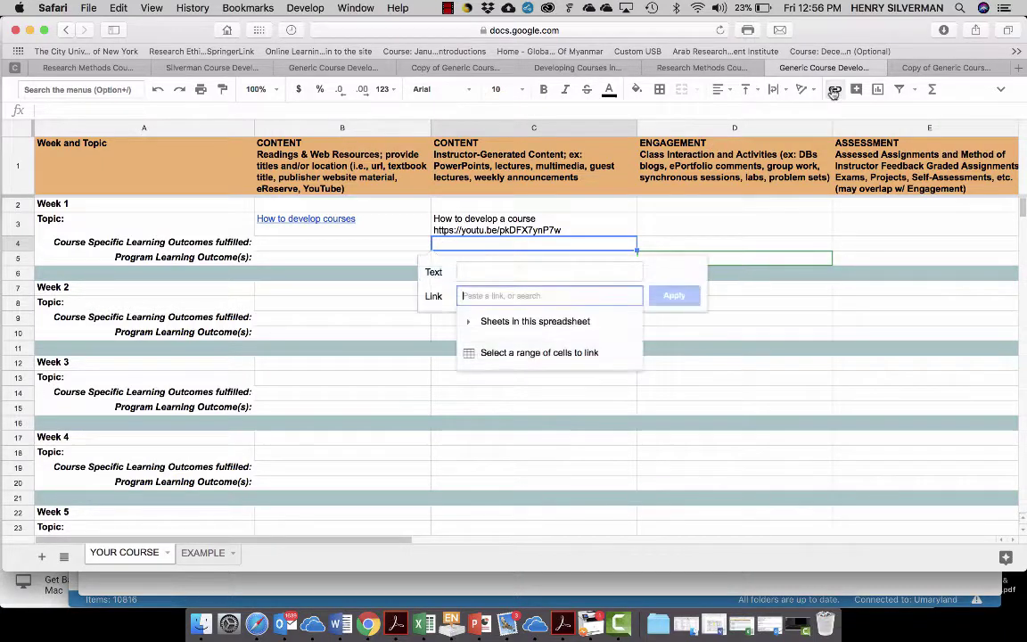
{"action": "key", "text": "super+v"}
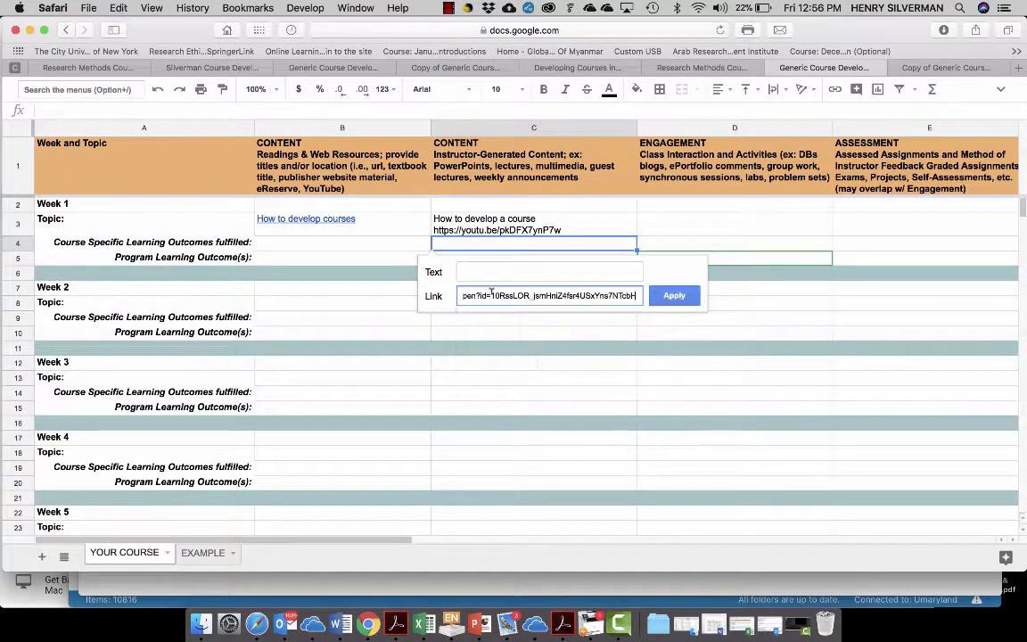
{"action": "left_click", "coordinate": [474, 270]}
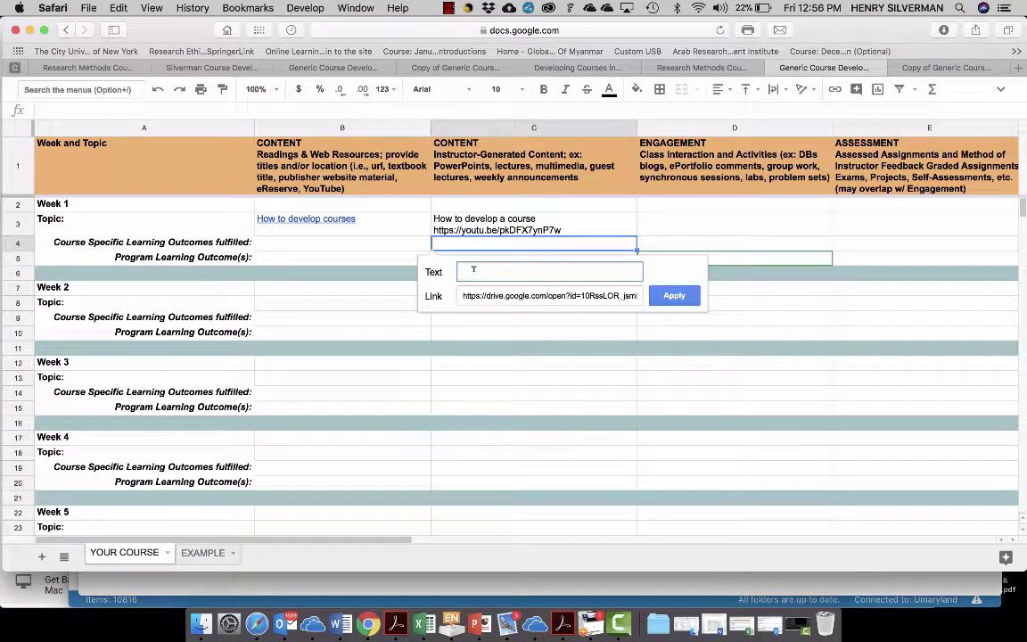
{"action": "type", "text": "How to develop courses ppt"}
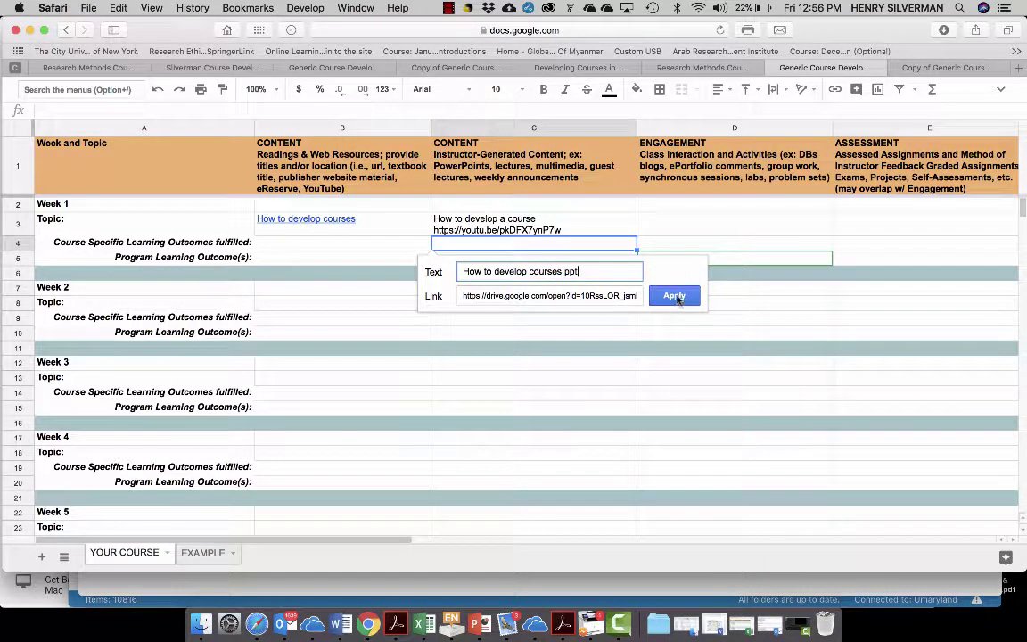
{"action": "left_click", "coordinate": [674, 295]}
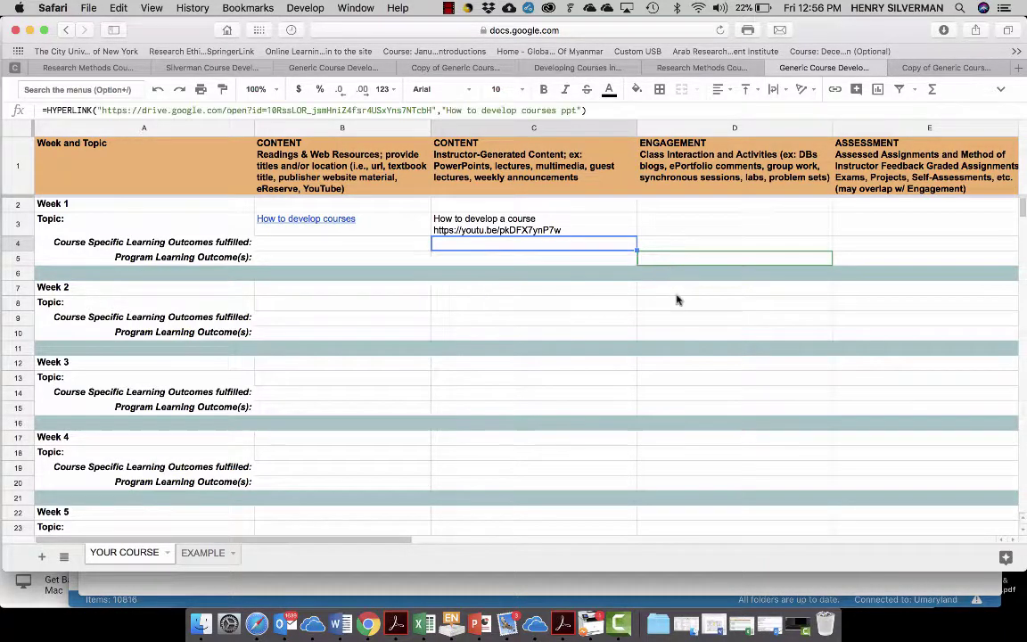
{"action": "left_click", "coordinate": [687, 240]}
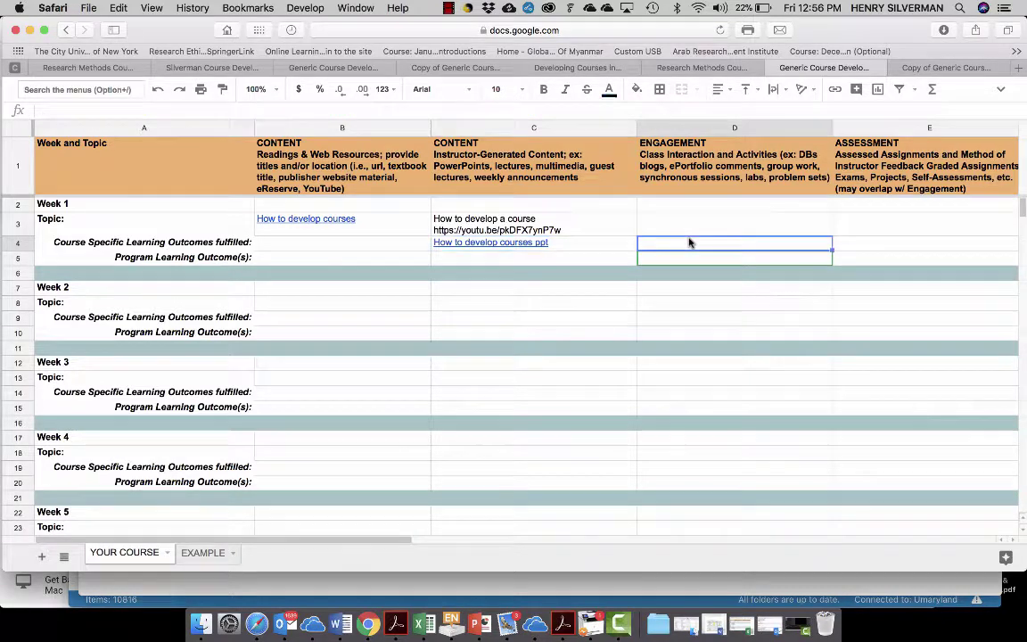
{"action": "mouse_move", "coordinate": [536, 246]}
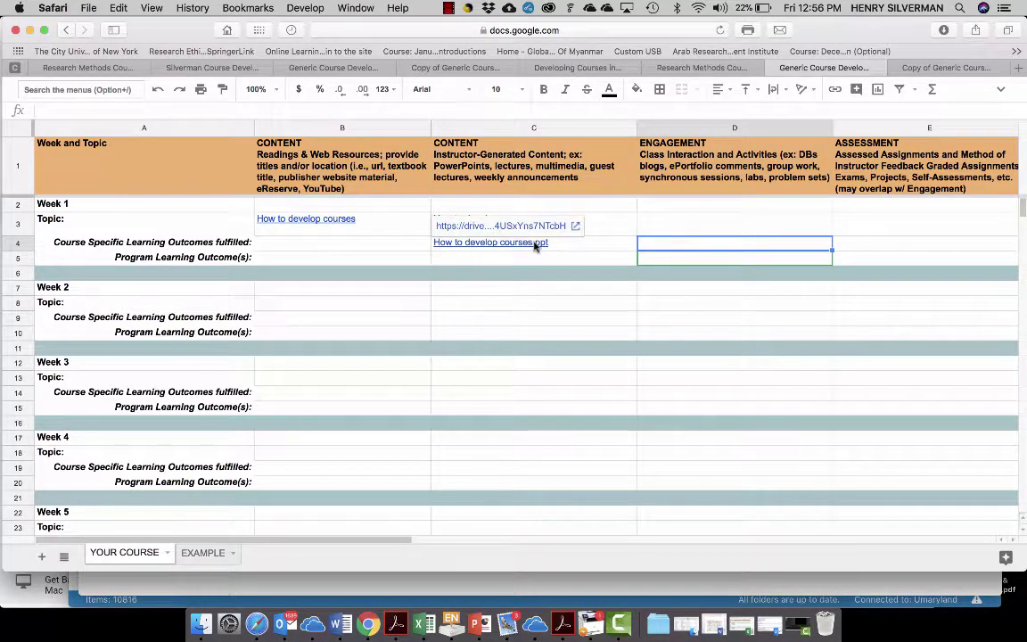
{"action": "left_click", "coordinate": [575, 228]}
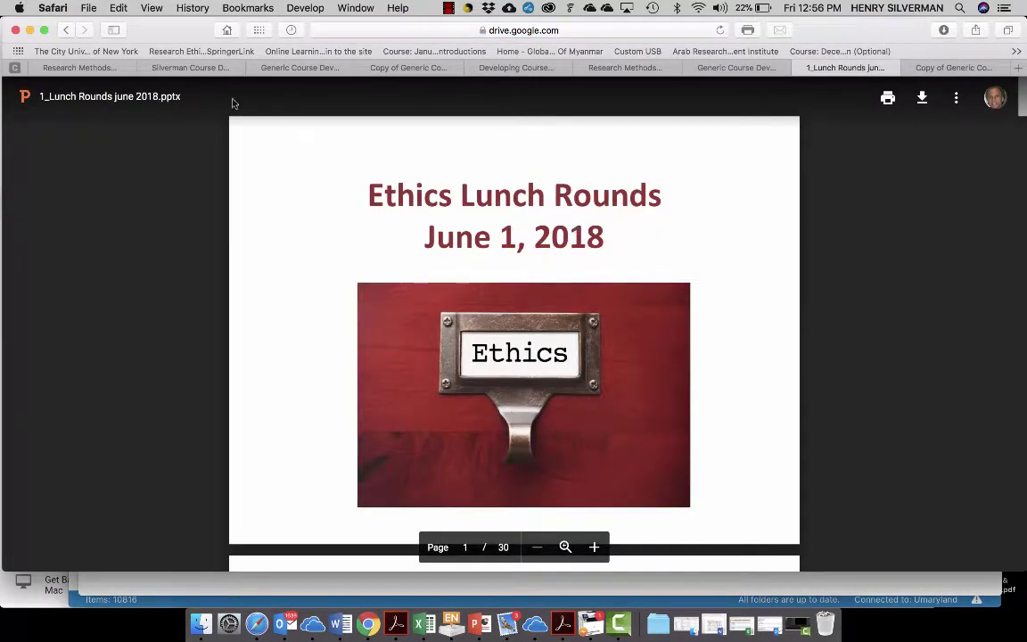
{"action": "left_click", "coordinate": [267, 68]}
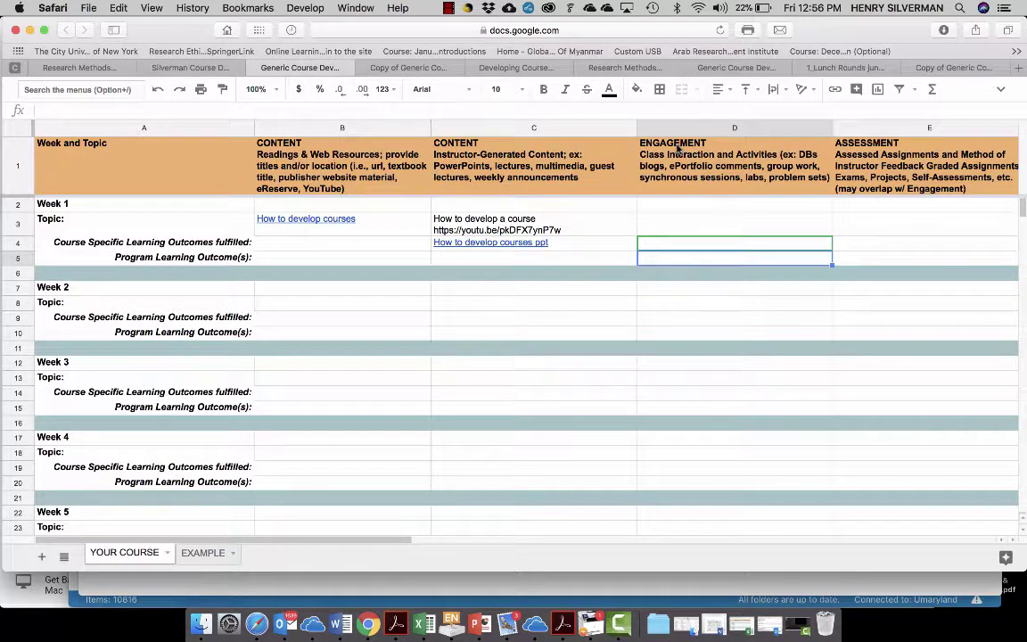
- Enter 'Discussion Forum 1.1' in Week 1's engagement cell D3
{"action": "left_click", "coordinate": [651, 227]}
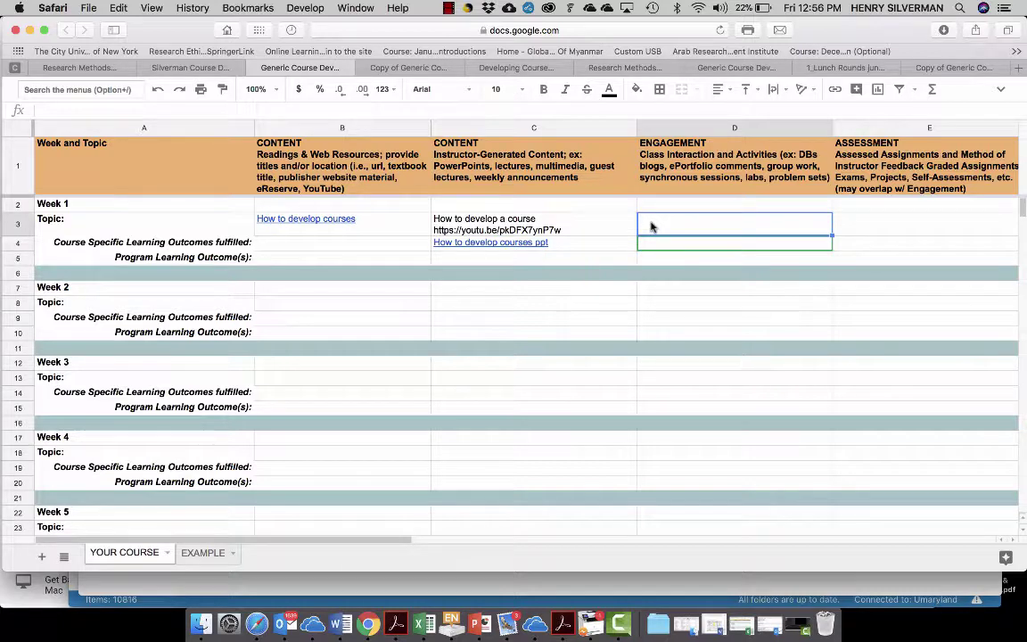
{"action": "type", "text": "D"}
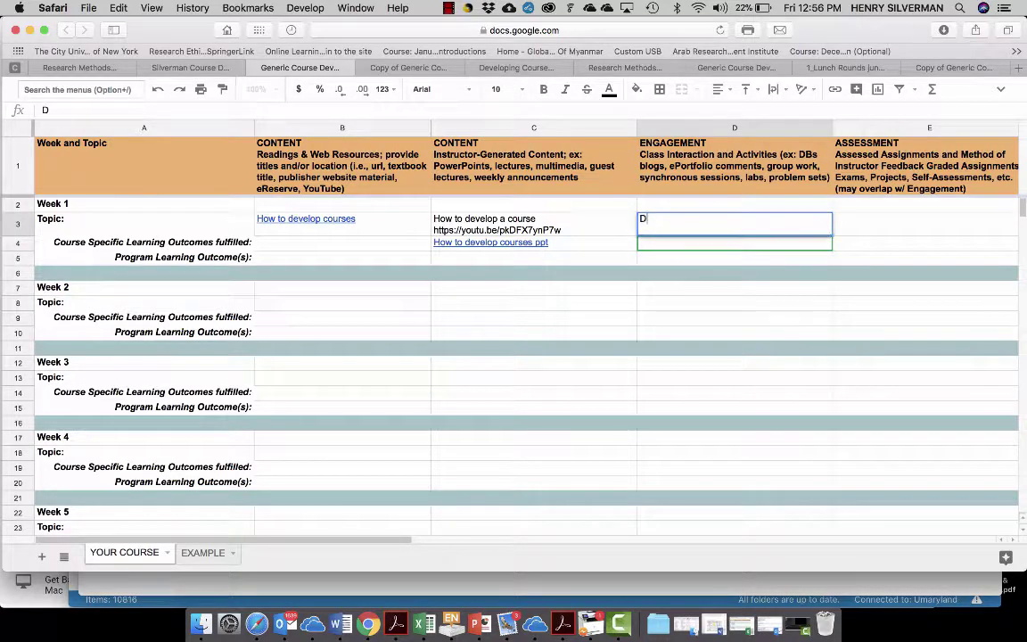
{"action": "type", "text": "iscussion Forum 1.1"}
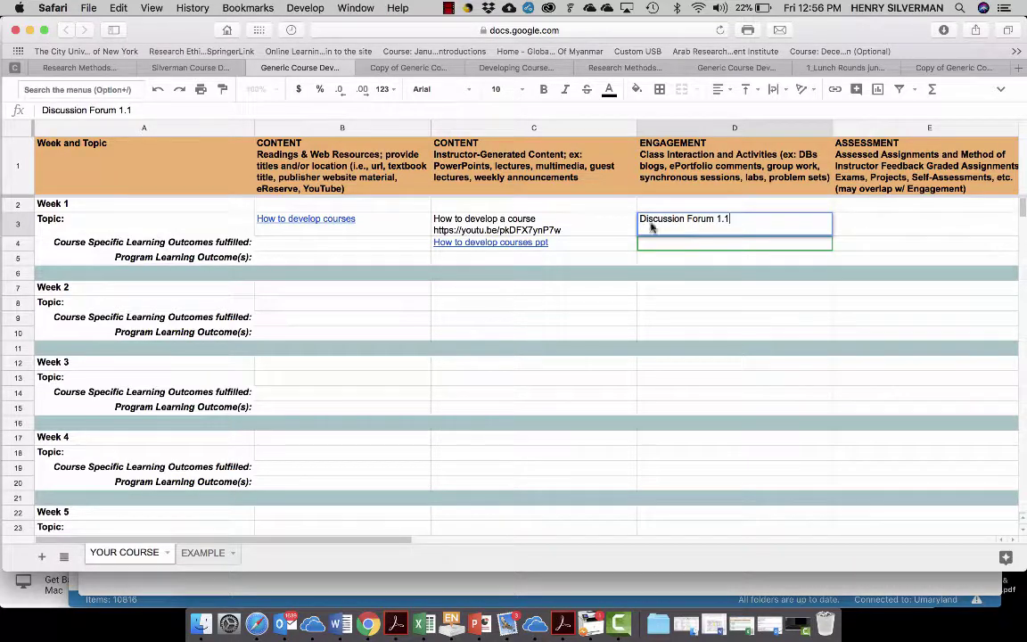
{"action": "key", "text": "Return"}
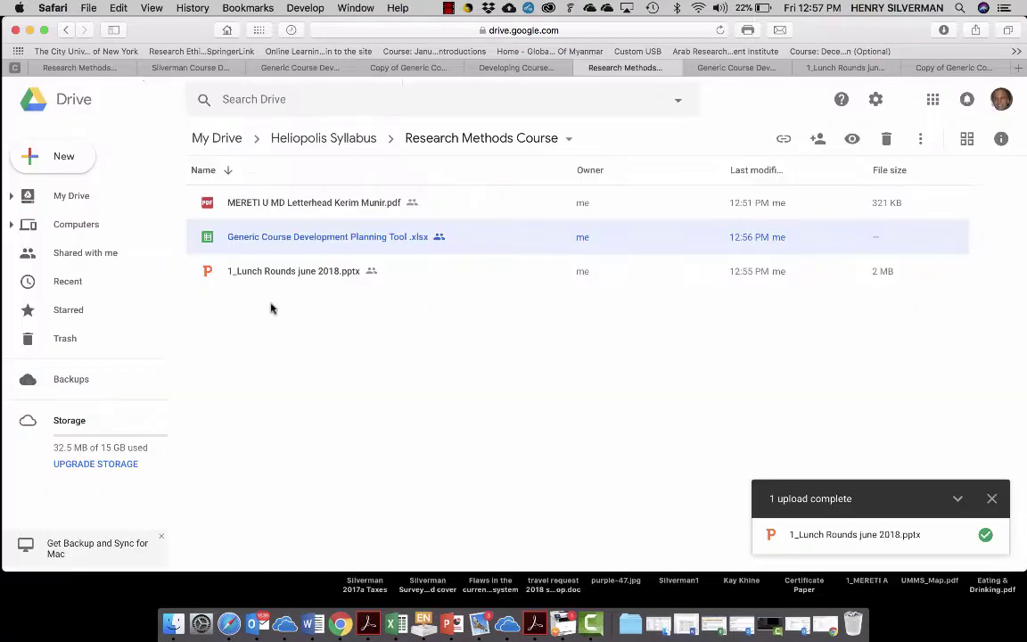
- Upload Discussion Forum 1.docx to the Research Methods Course folder
{"action": "left_click", "coordinate": [63, 157]}
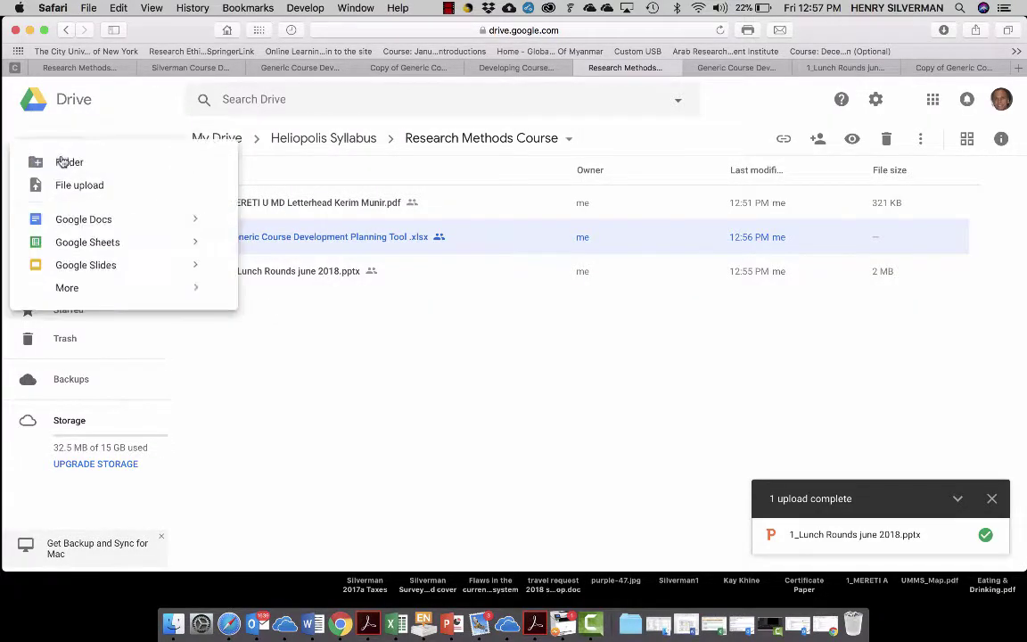
{"action": "left_click", "coordinate": [65, 186]}
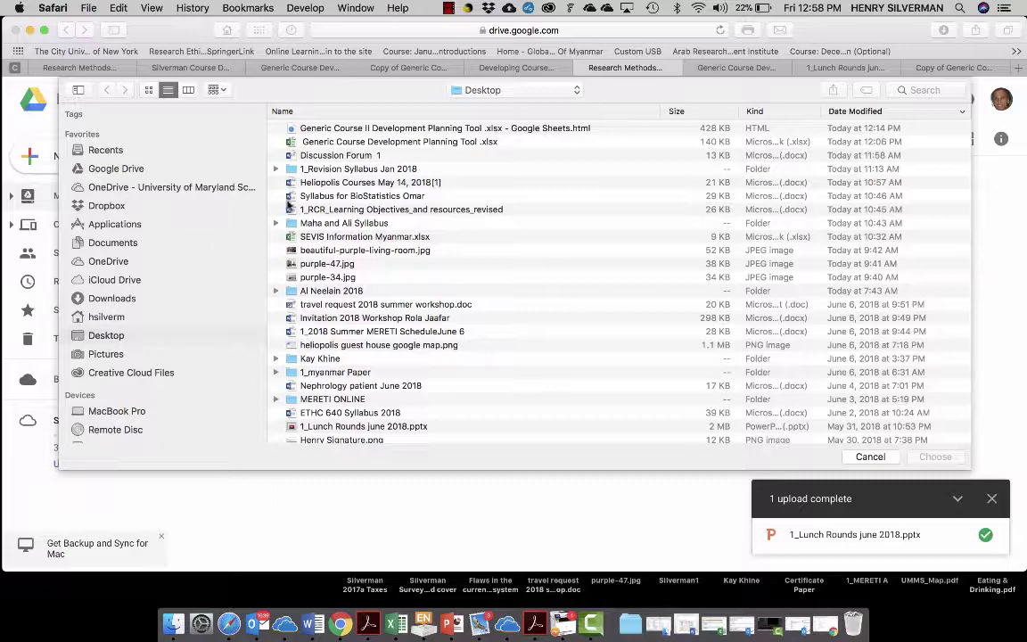
{"action": "double_click", "coordinate": [339, 155]}
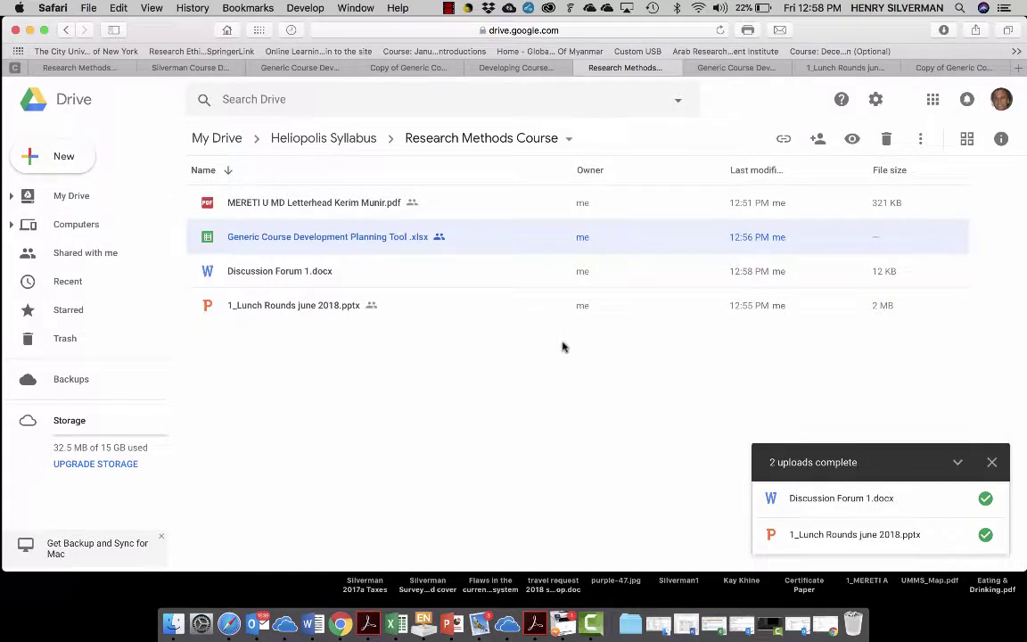
{"action": "left_click", "coordinate": [991, 462]}
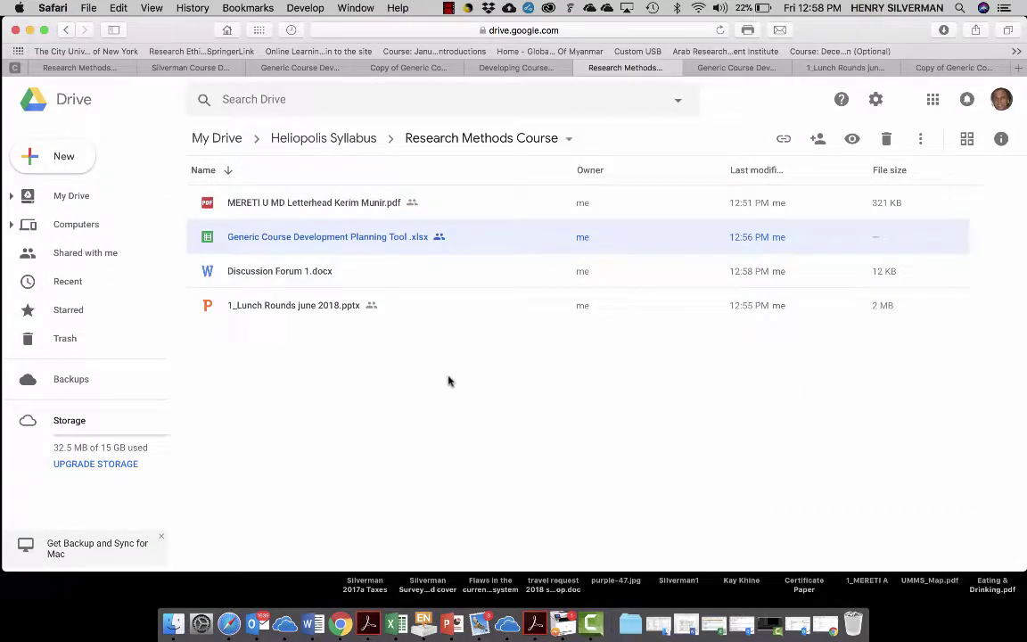
- Turn on link sharing for Discussion Forum 1.docx, copy the link, and reopen the planning spreadsheet
{"action": "left_click", "coordinate": [268, 278]}
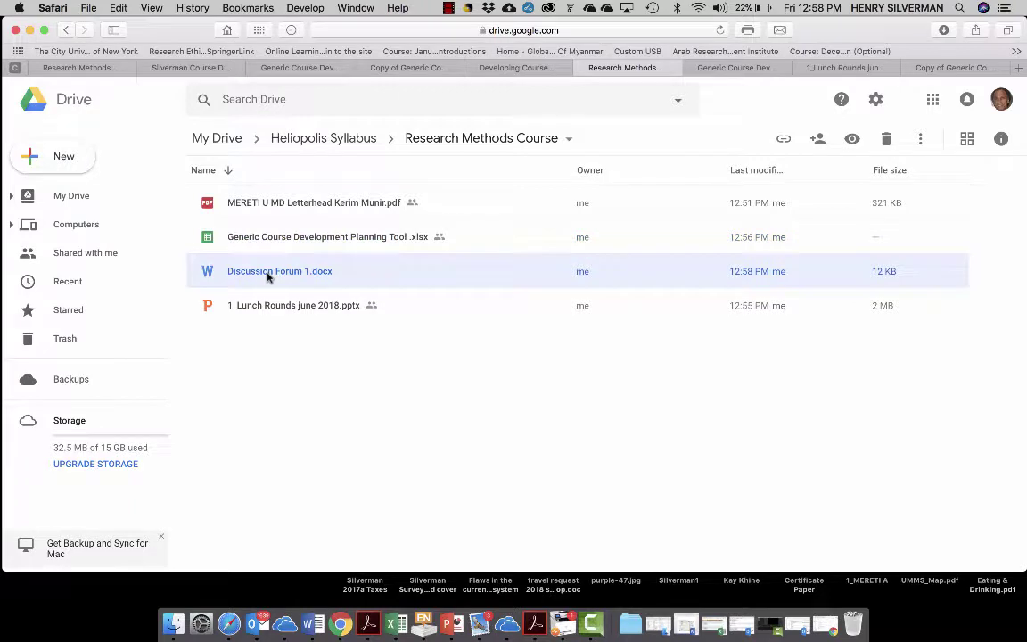
{"action": "left_click", "coordinate": [784, 140]}
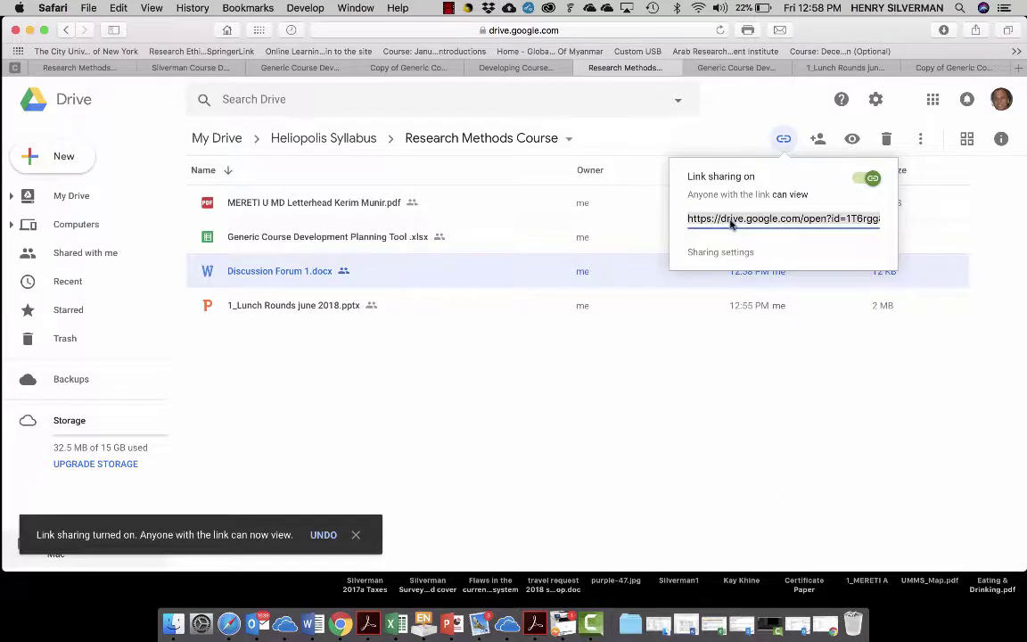
{"action": "key", "text": "super+c"}
{"action": "left_click", "coordinate": [325, 242]}
{"action": "double_click", "coordinate": [324, 243]}
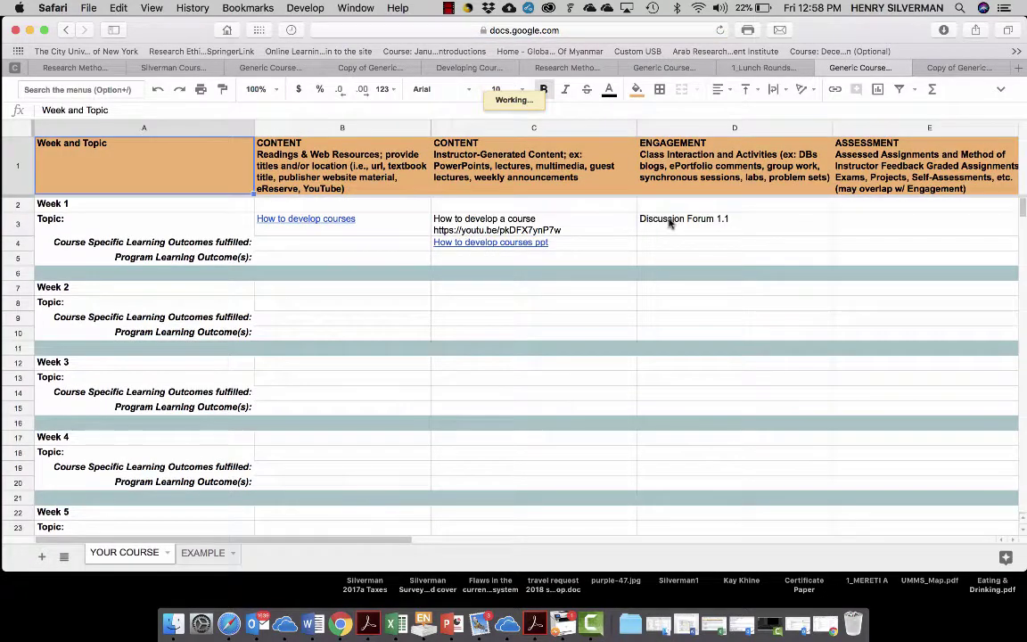
- Link the 'Discussion Forum 1.1' text in D3 to the copied Drive URL
{"action": "left_click", "coordinate": [671, 222]}
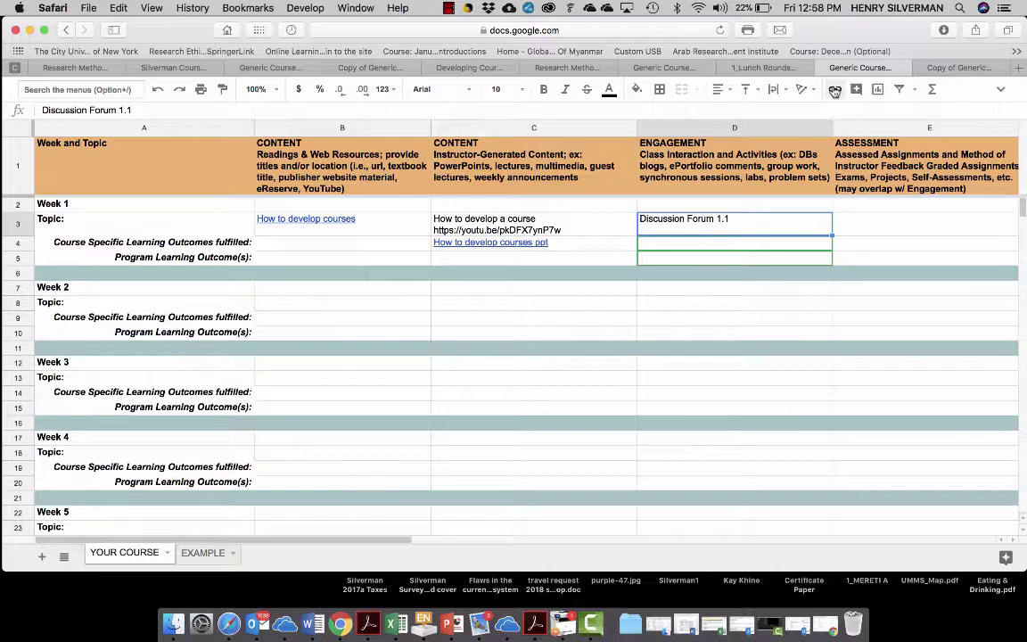
{"action": "left_click", "coordinate": [834, 90]}
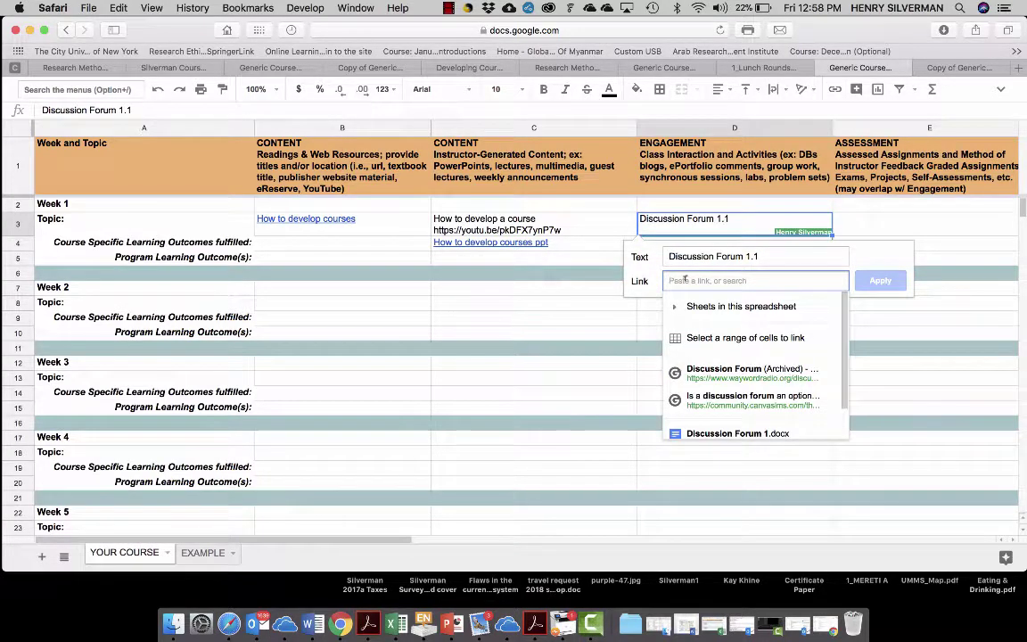
{"action": "key", "text": "super+v"}
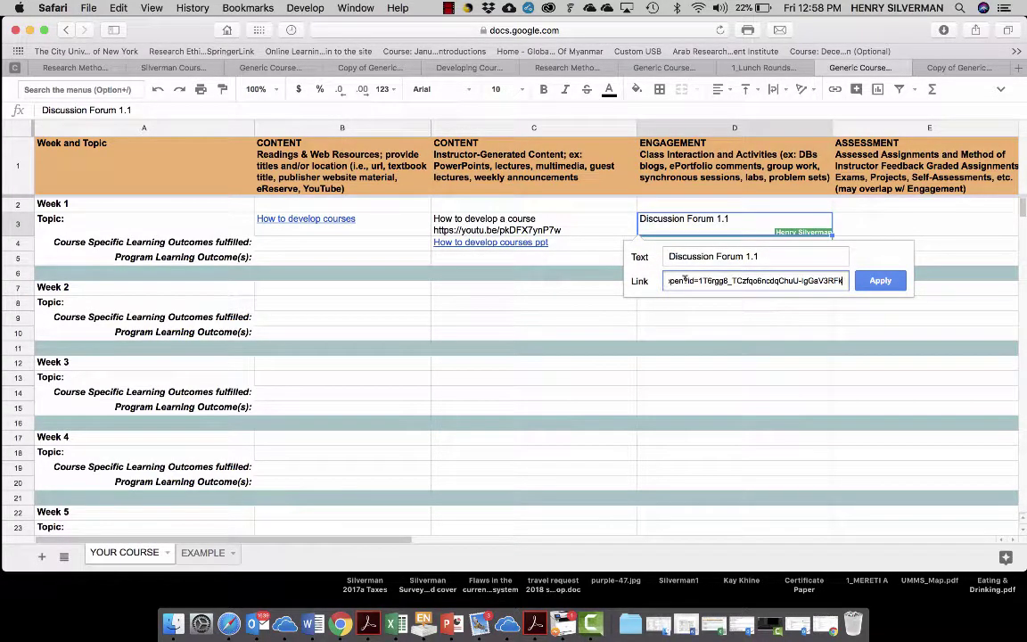
{"action": "left_click", "coordinate": [878, 280]}
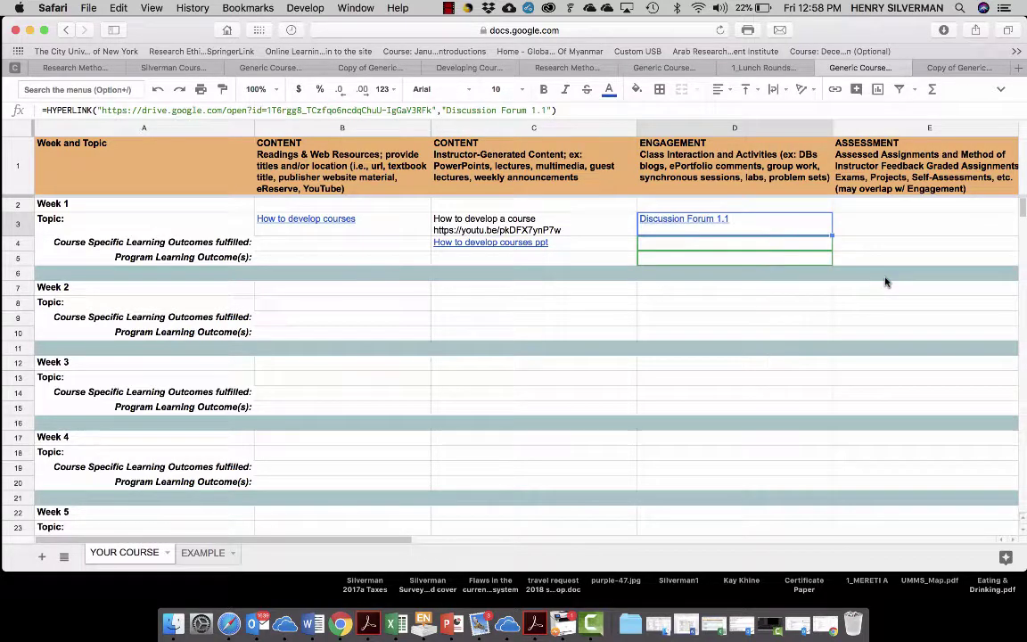
{"action": "left_click", "coordinate": [896, 228]}
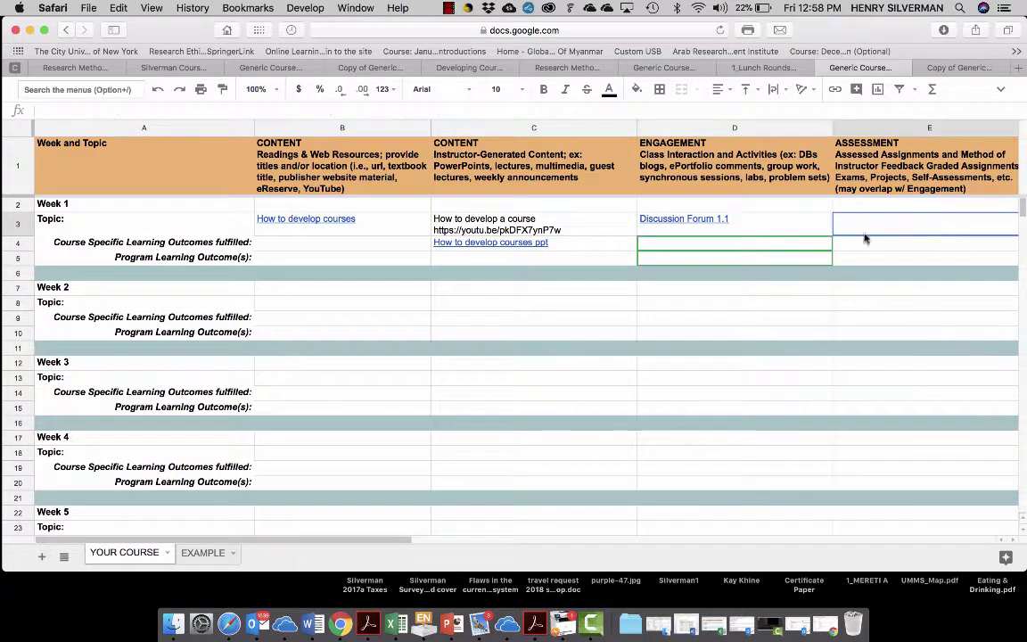
- Test the D3 link by opening the discussion file, then return to the sheet
{"action": "mouse_move", "coordinate": [674, 222]}
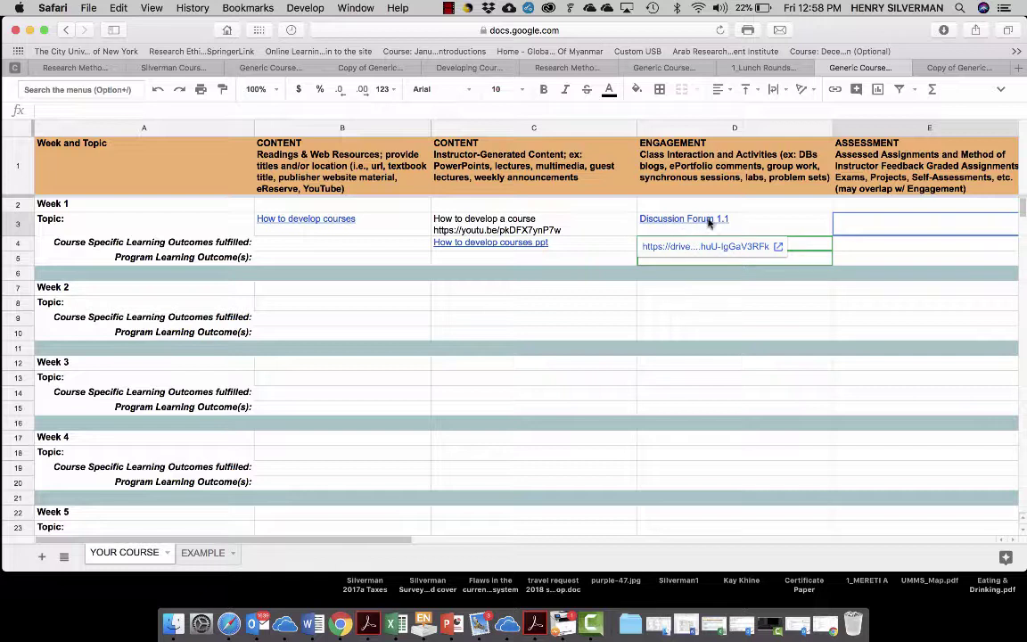
{"action": "left_click", "coordinate": [777, 247]}
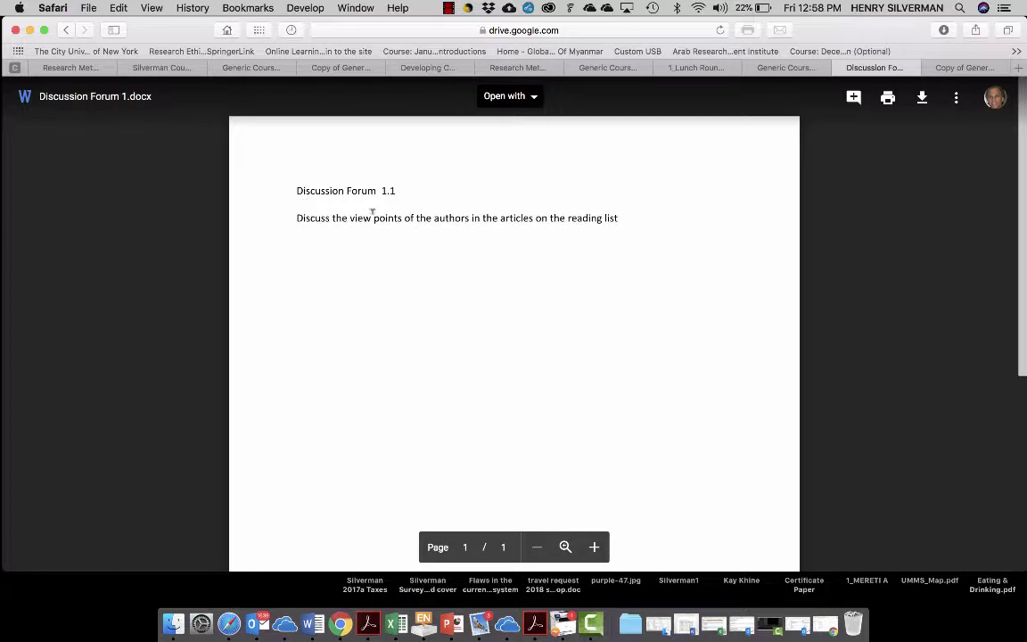
{"action": "key", "text": "ctrl+shift+Tab"}
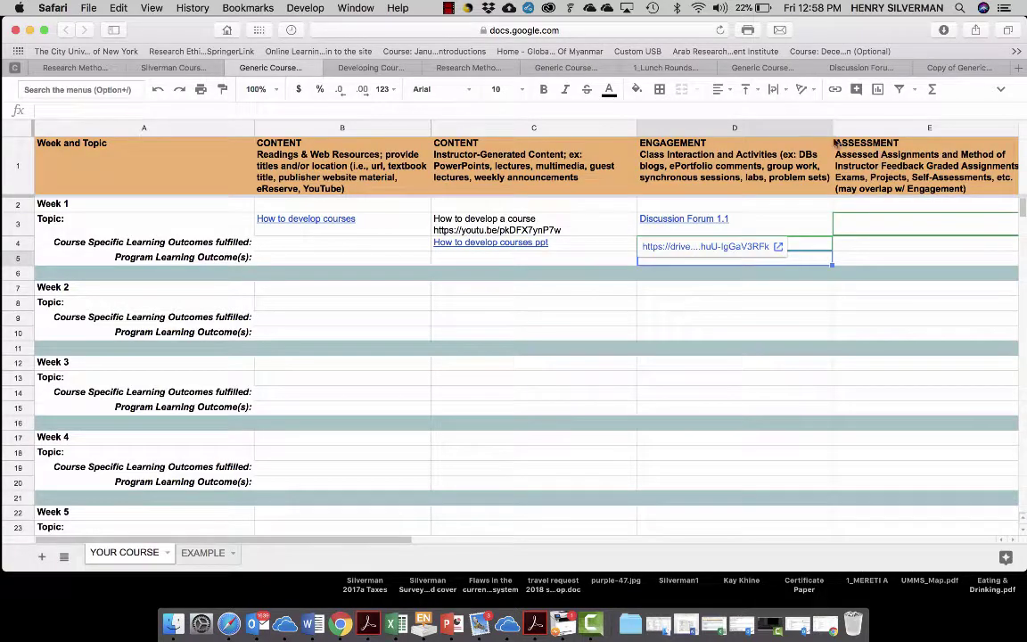
{"action": "left_click", "coordinate": [856, 226]}
{"action": "scroll", "coordinate": [856, 226], "scroll_direction": "right", "scroll_amount": 5}
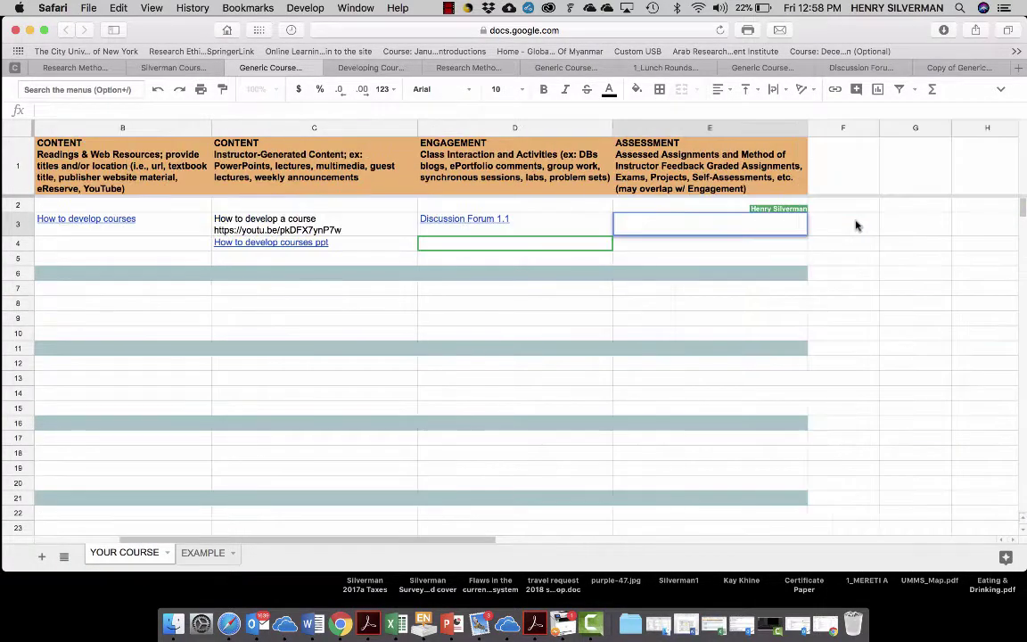
- Enter 'Quiz' in E3 and 'Grading of posts' in E4
{"action": "double_click", "coordinate": [658, 216]}
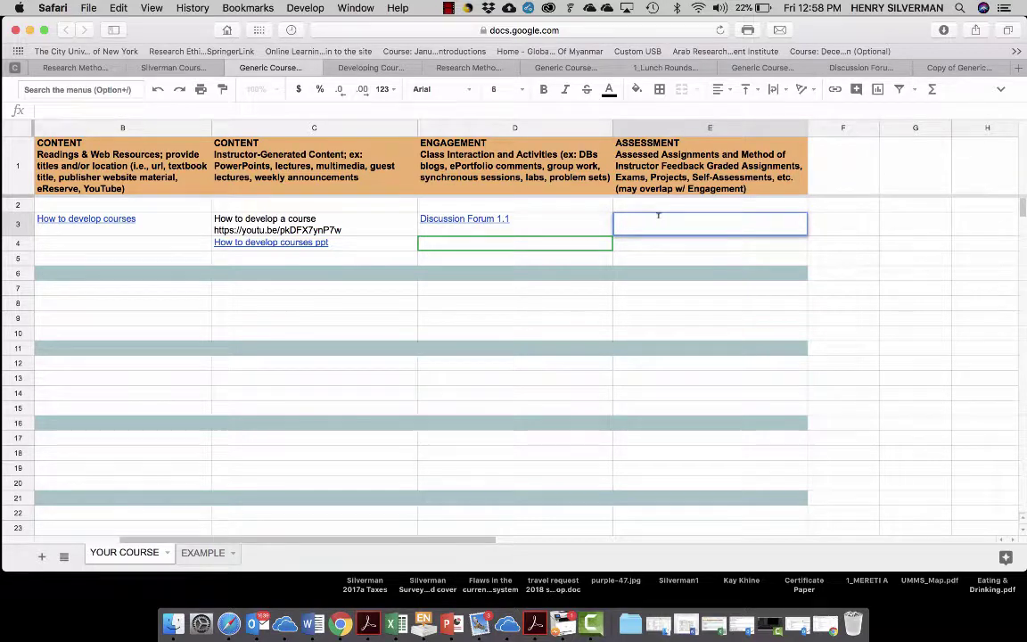
{"action": "type", "text": "Qui"}
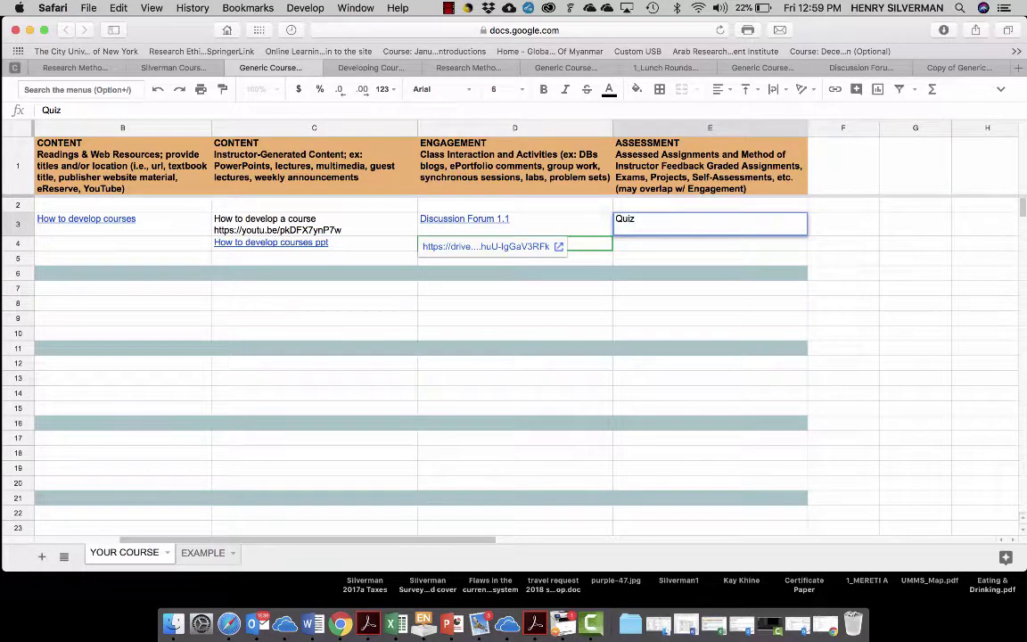
{"action": "type", "text": "z"}
{"action": "left_click", "coordinate": [627, 246]}
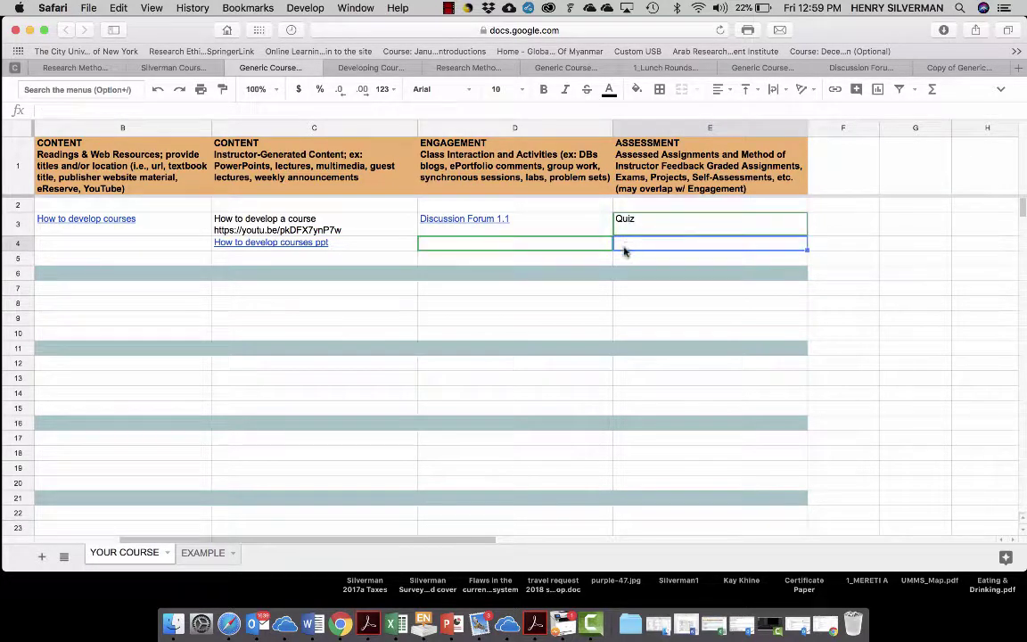
{"action": "type", "text": "Grading of "}
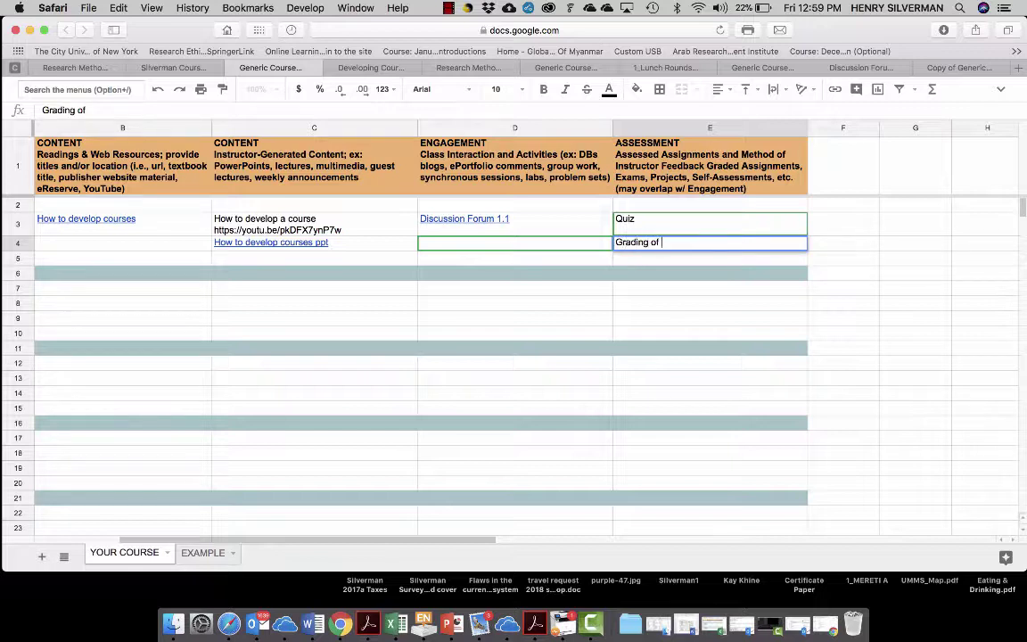
{"action": "type", "text": "posts"}
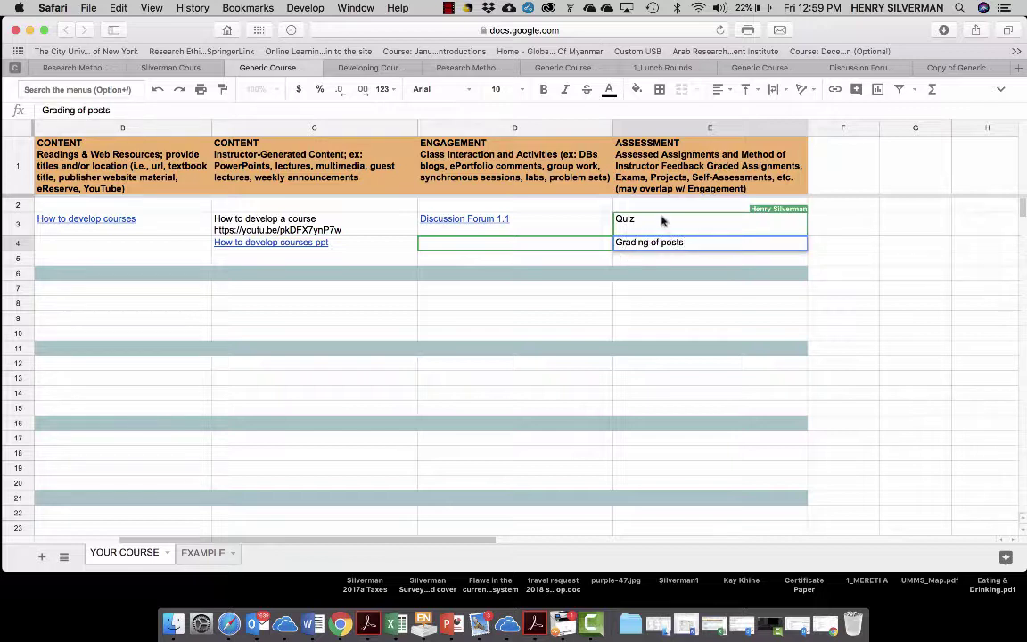
{"action": "left_click", "coordinate": [660, 221]}
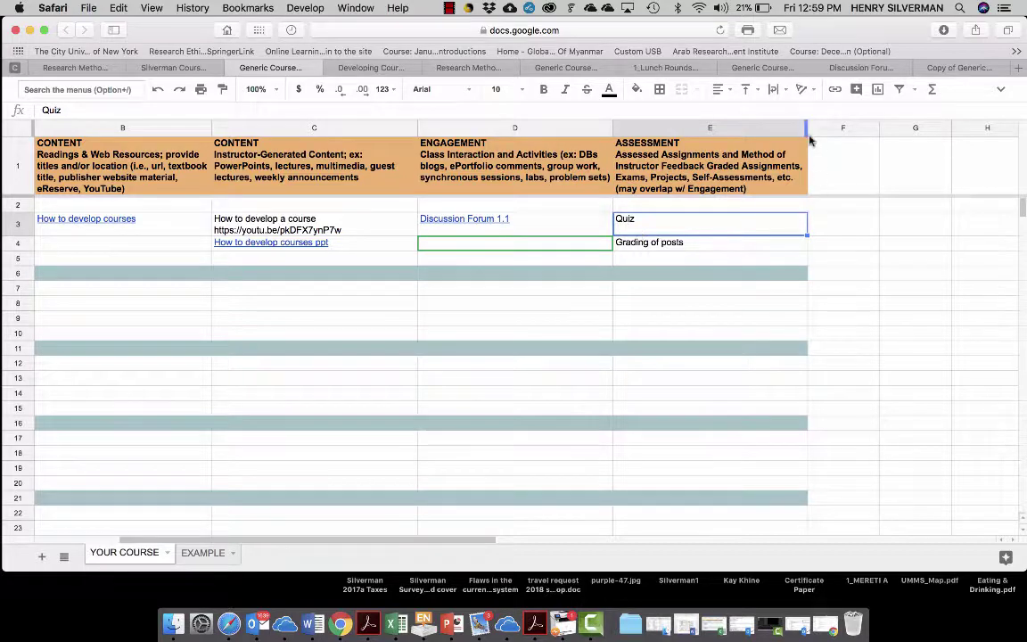
{"action": "left_click_drag", "start_coordinate": [835, 29], "coordinate": [947, 30]}
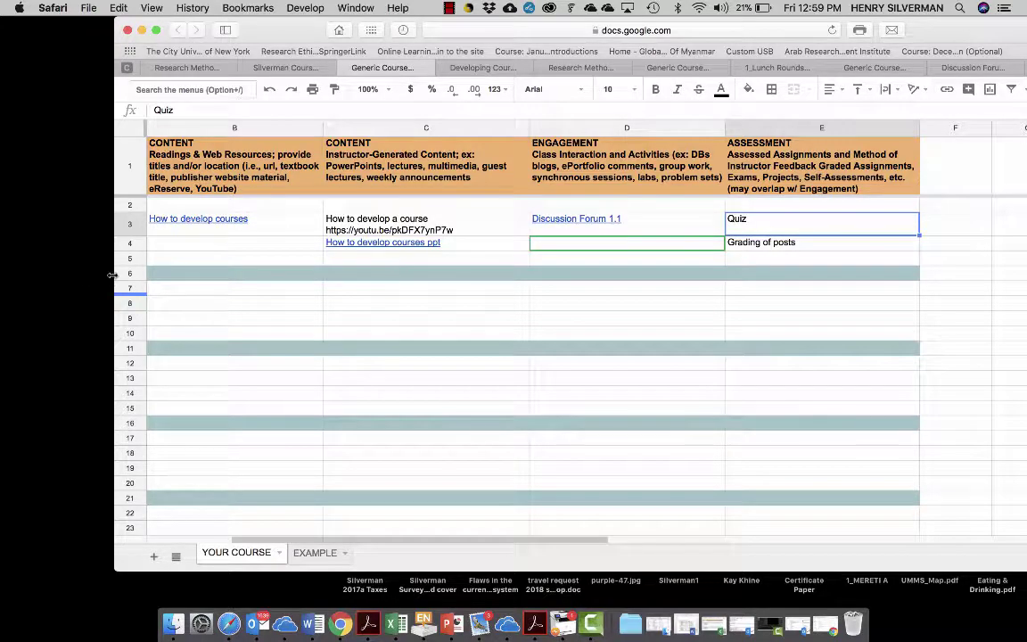
{"action": "left_click_drag", "start_coordinate": [111, 274], "coordinate": [2, 267]}
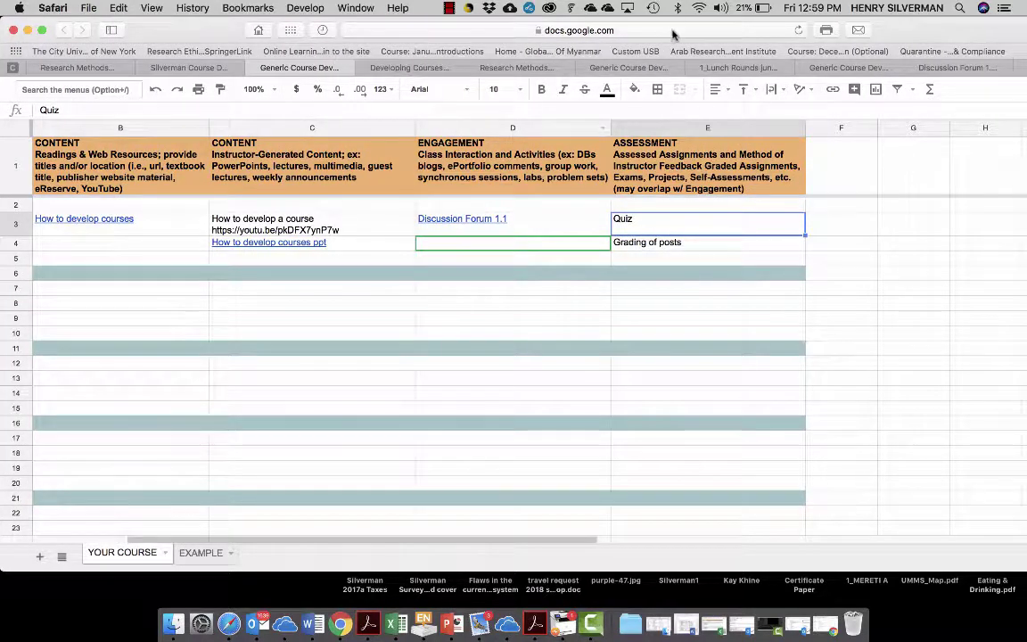
{"action": "left_click_drag", "start_coordinate": [812, 31], "coordinate": [884, 30]}
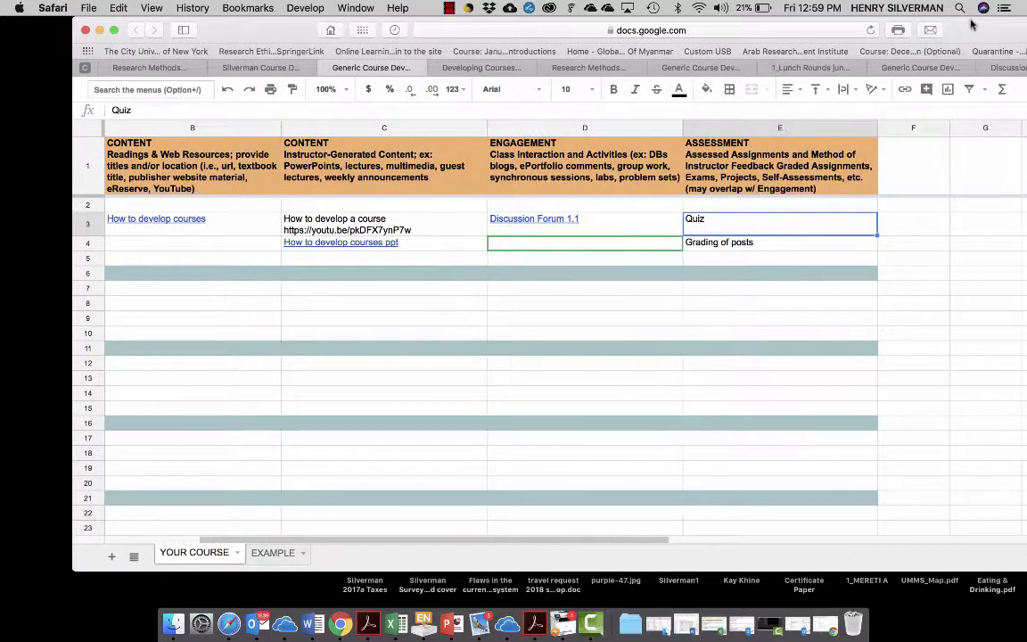
{"action": "scroll", "coordinate": [258, 214], "scroll_direction": "left", "scroll_amount": 5}
{"action": "scroll", "coordinate": [258, 214], "scroll_direction": "down", "scroll_amount": 5}
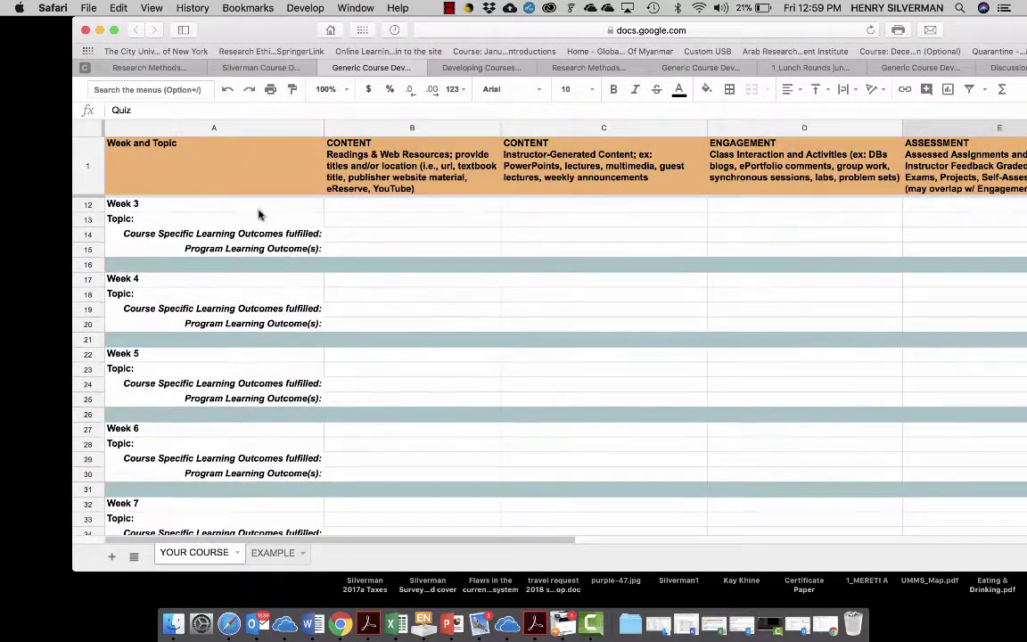
{"action": "scroll", "coordinate": [258, 214], "scroll_direction": "up", "scroll_amount": 5}
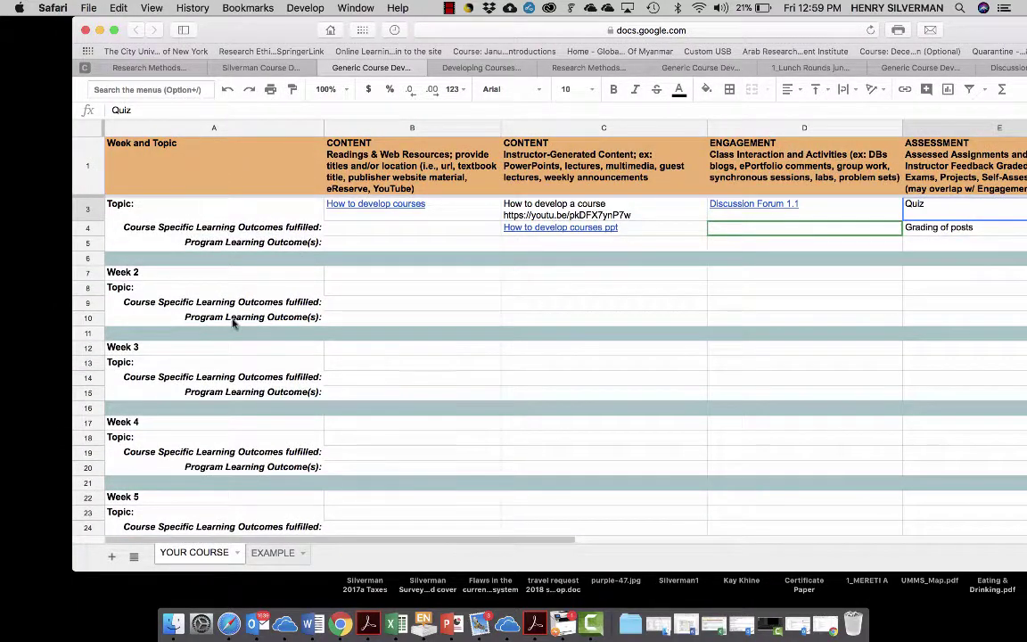
{"action": "left_click", "coordinate": [314, 242]}
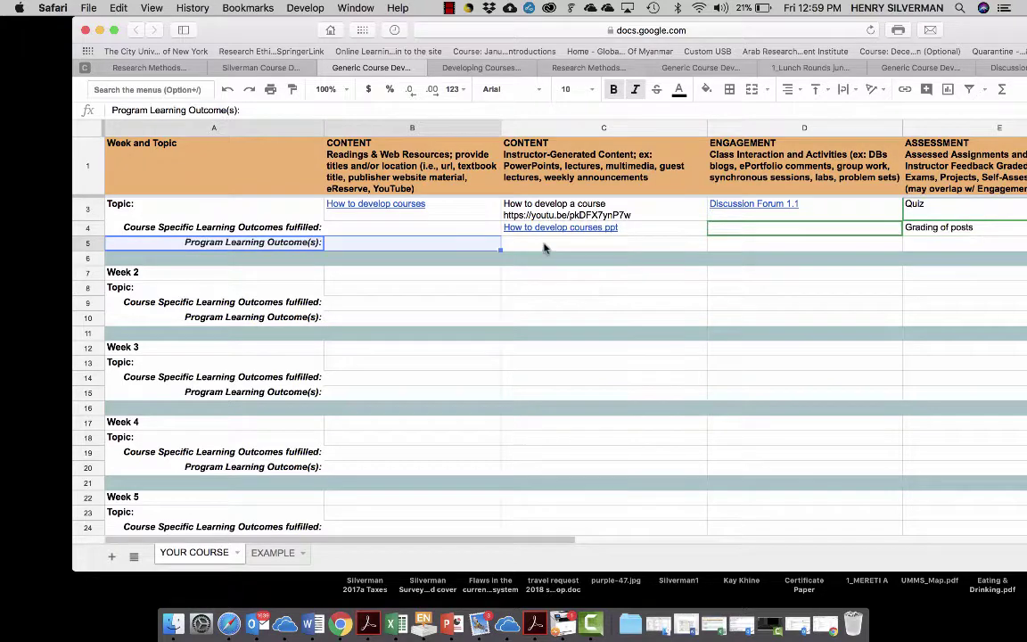
{"action": "left_click", "coordinate": [543, 245]}
{"action": "left_click_drag", "start_coordinate": [954, 31], "coordinate": [842, 31]}
{"action": "mouse_move", "coordinate": [257, 206]}
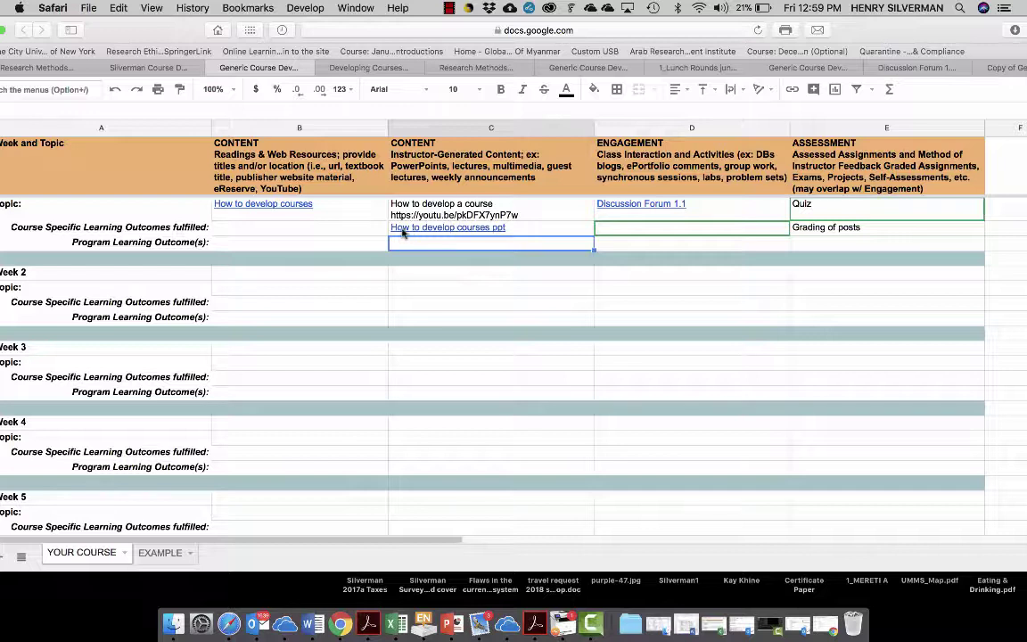
{"action": "mouse_move", "coordinate": [426, 233]}
{"action": "mouse_move", "coordinate": [631, 207]}
{"action": "left_click_drag", "start_coordinate": [807, 34], "coordinate": [834, 34]}
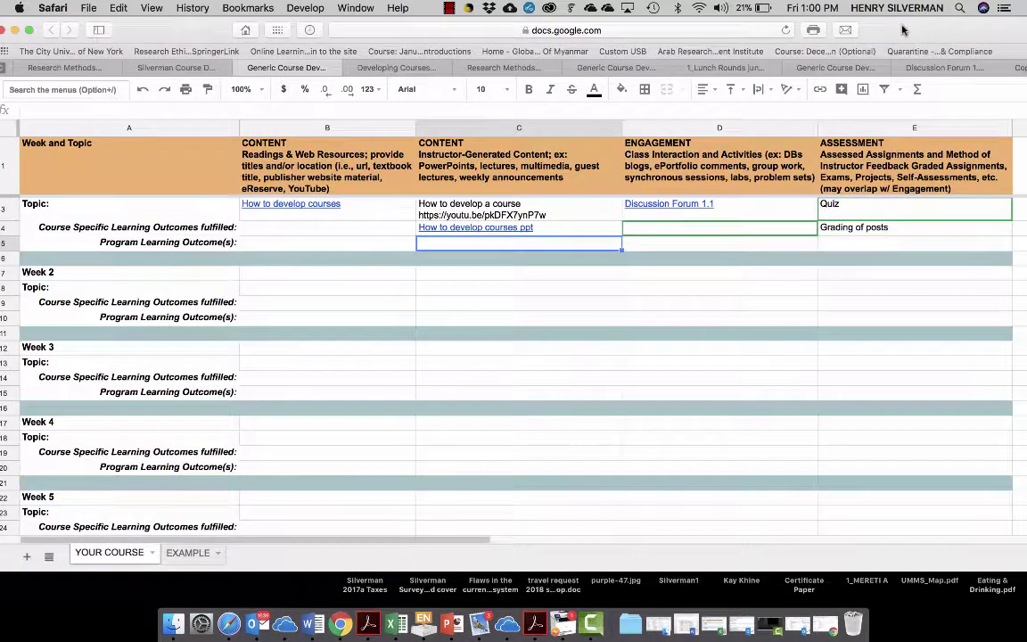